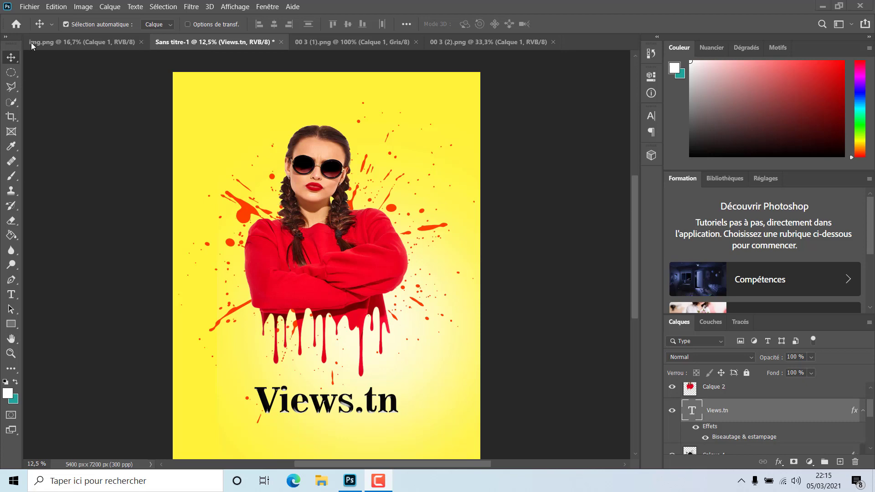
Step: Create a new document from the recent Affiche preset, 18 x 24 inches at 300 ppi
{"action": "left_click", "coordinate": [30, 6]}
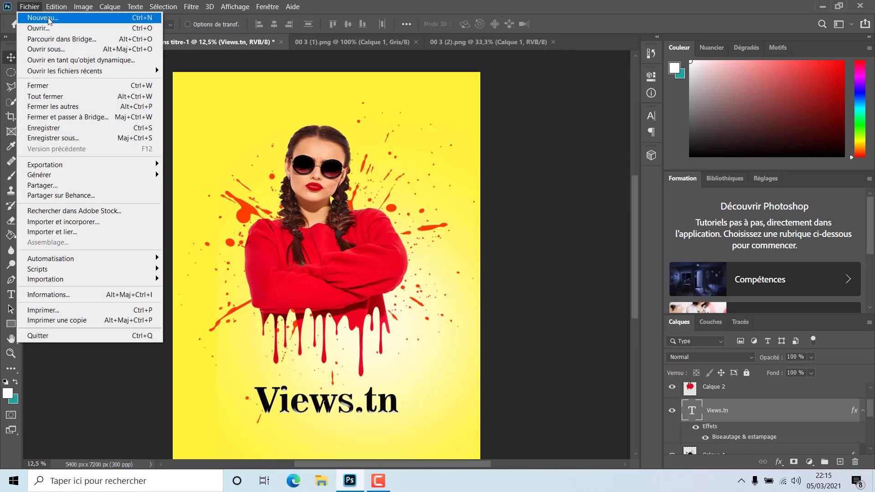
{"action": "left_click", "coordinate": [50, 20]}
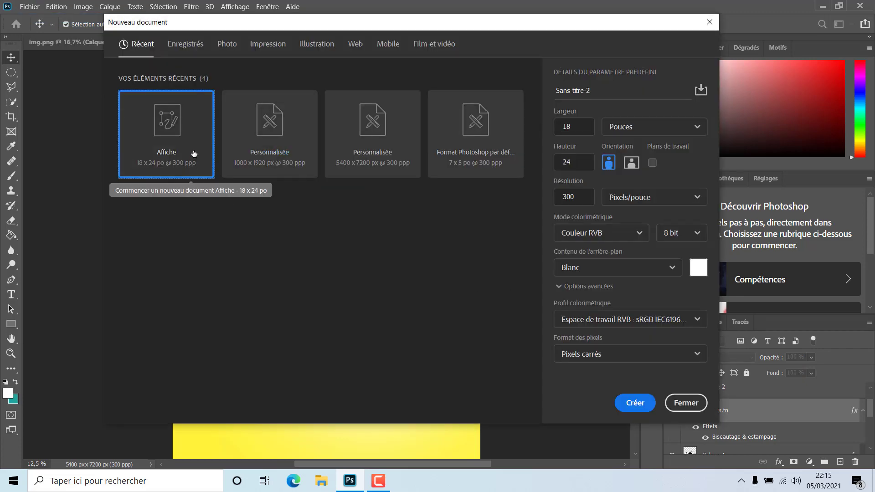
{"action": "left_click", "coordinate": [631, 406]}
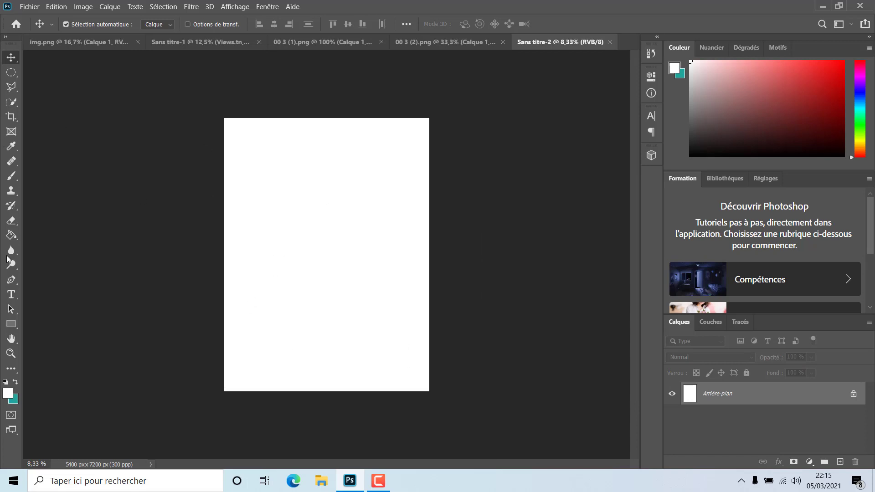
Step: Draw a rectangle of about 5385 x 7204 px covering the canvas and fill it with yellow fff33b
{"action": "left_click", "coordinate": [11, 324]}
{"action": "left_click_drag", "start_coordinate": [224, 121], "coordinate": [428, 391]}
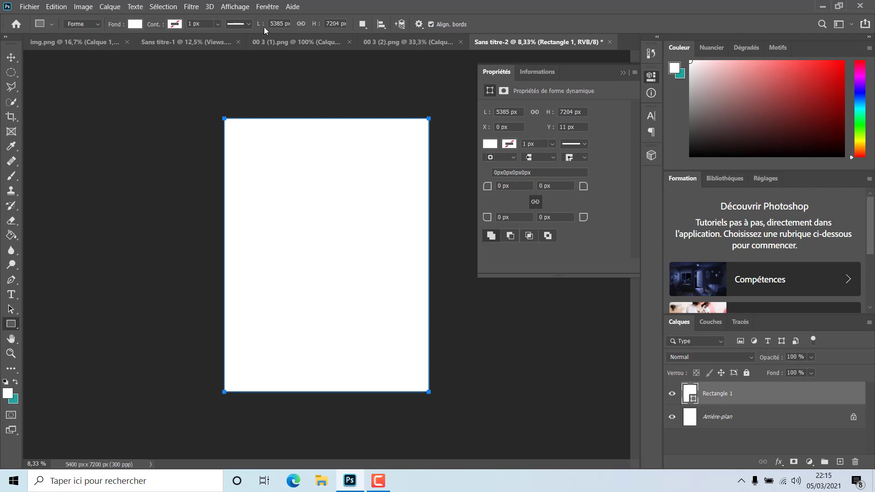
{"action": "left_click", "coordinate": [491, 144]}
{"action": "left_click", "coordinate": [554, 203]}
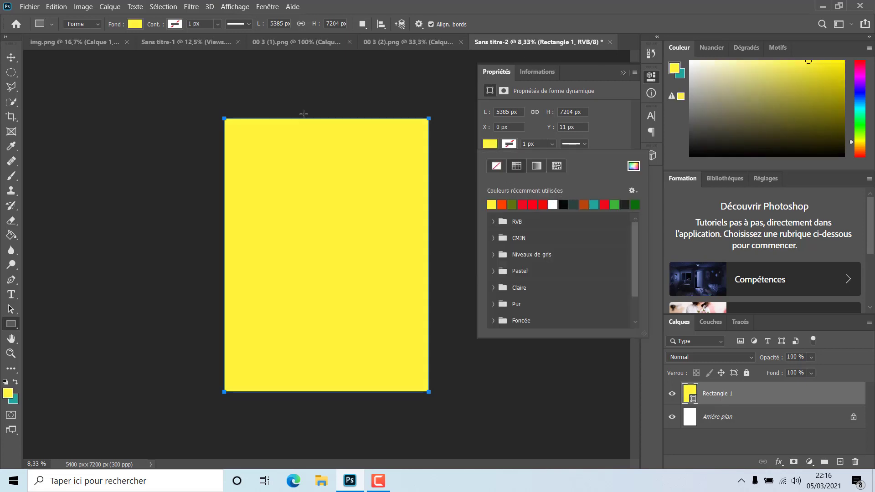
{"action": "left_click", "coordinate": [136, 24]}
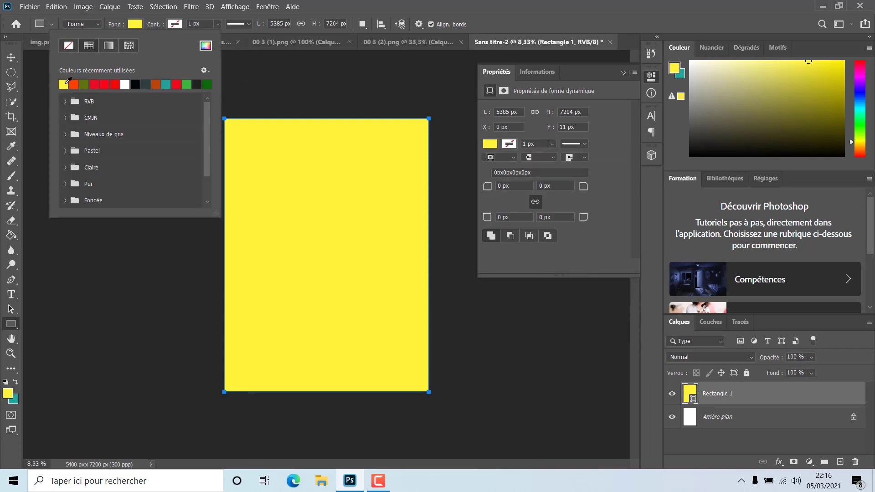
{"action": "left_click", "coordinate": [145, 29]}
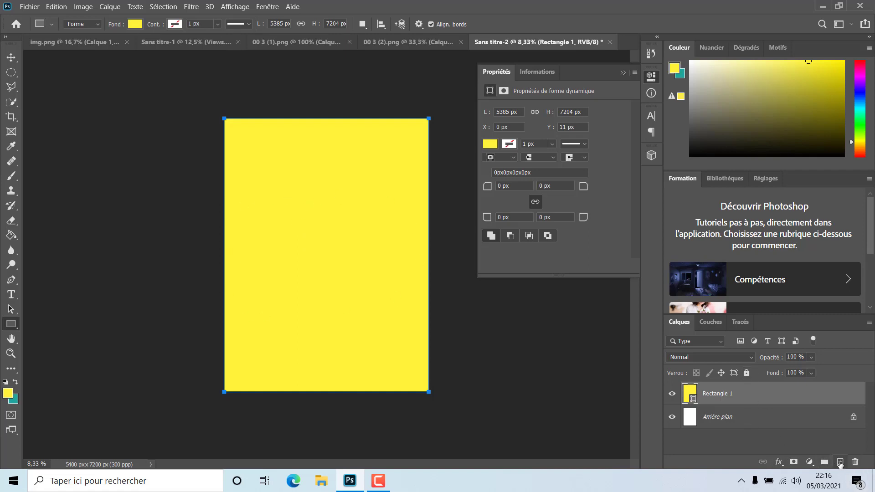
Step: Add a new layer above the yellow rectangle and set the soft 5000 px brush's opacity to 41%
{"action": "left_click", "coordinate": [839, 462]}
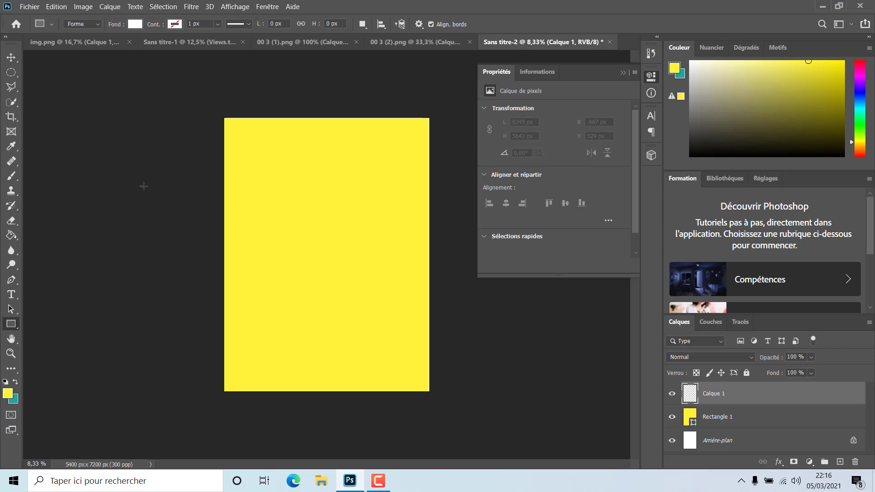
{"action": "left_click", "coordinate": [12, 180]}
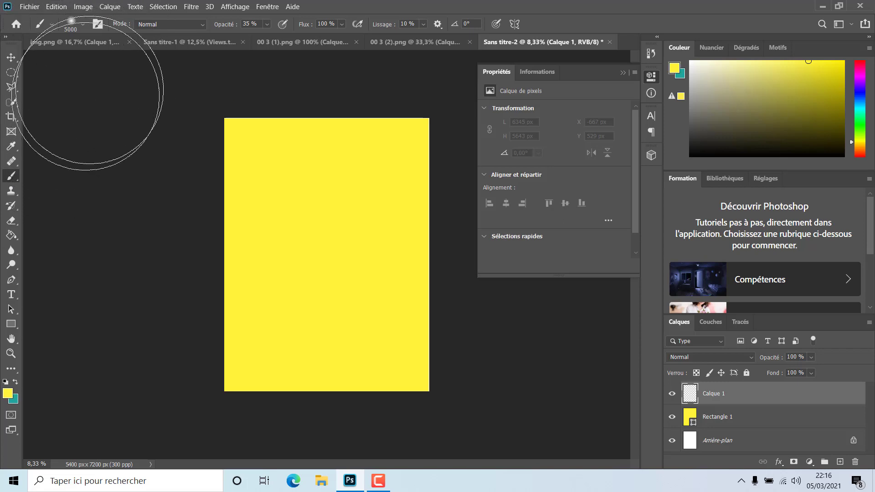
{"action": "left_click", "coordinate": [82, 25]}
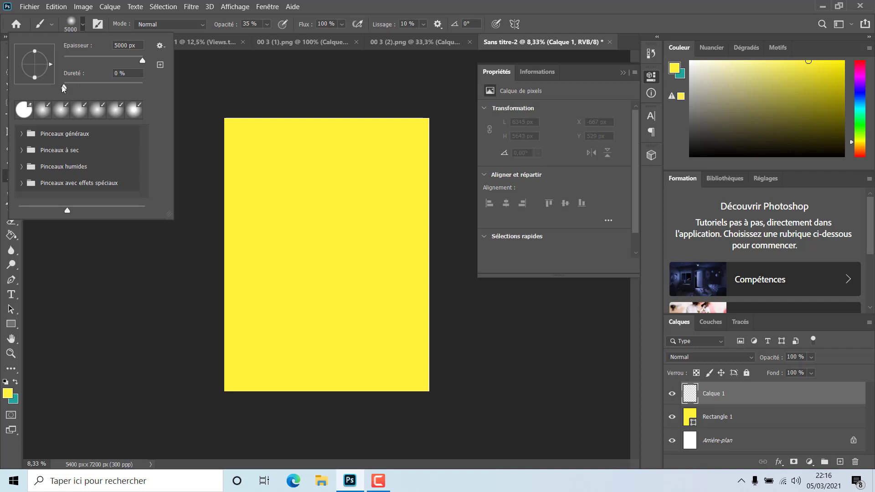
{"action": "left_click", "coordinate": [267, 24]}
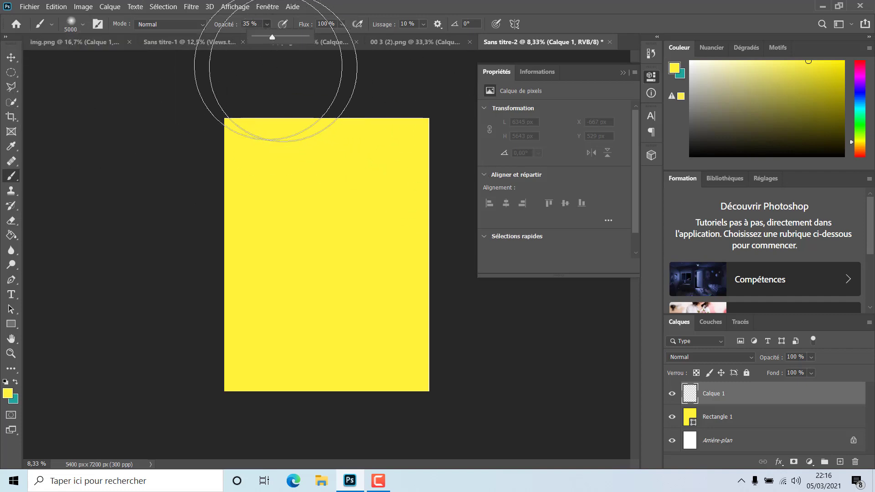
{"action": "left_click_drag", "start_coordinate": [272, 38], "coordinate": [275, 38]}
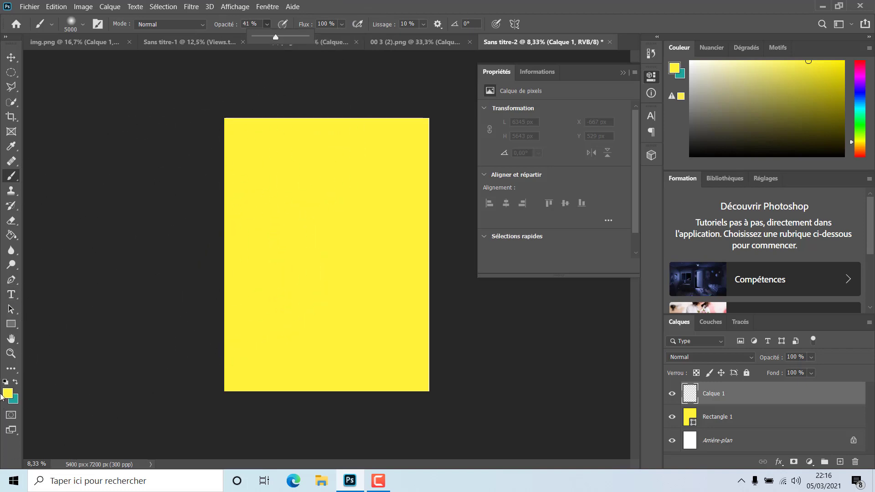
Step: Set the foreground colour to white (ffffff) and paint a soft glow in the middle of the yellow background
{"action": "left_click", "coordinate": [10, 395]}
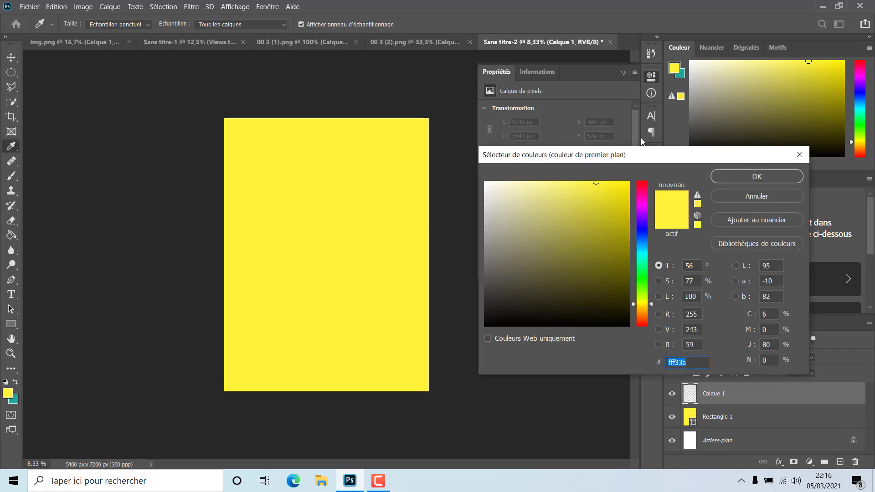
{"action": "left_click", "coordinate": [486, 182]}
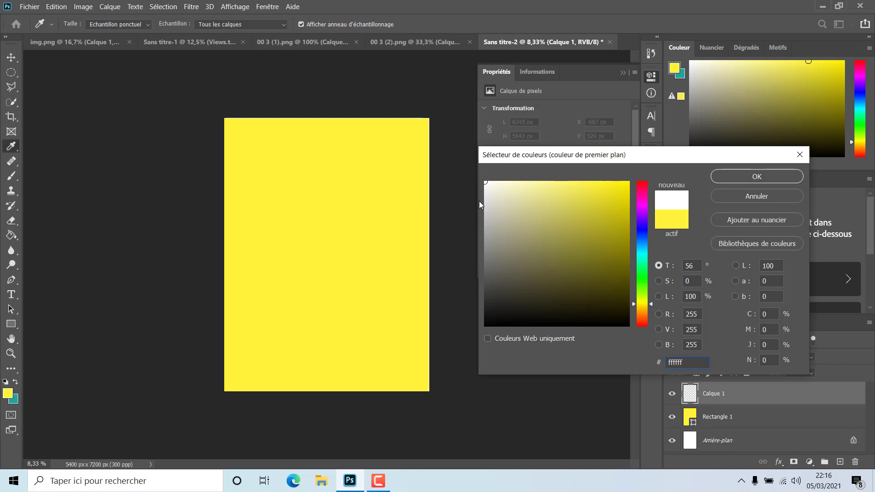
{"action": "left_click", "coordinate": [790, 176]}
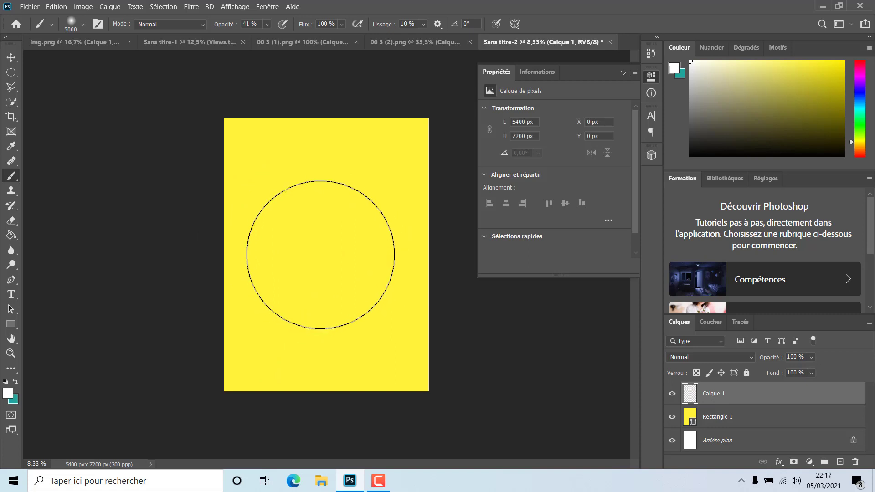
{"action": "mouse_move", "coordinate": [320, 255]}
{"action": "left_mouse_down"}
{"action": "mouse_move", "coordinate": [373, 298]}
{"action": "mouse_move", "coordinate": [302, 300]}
{"action": "mouse_move", "coordinate": [332, 239]}
{"action": "mouse_move", "coordinate": [323, 255]}
{"action": "left_mouse_up"}
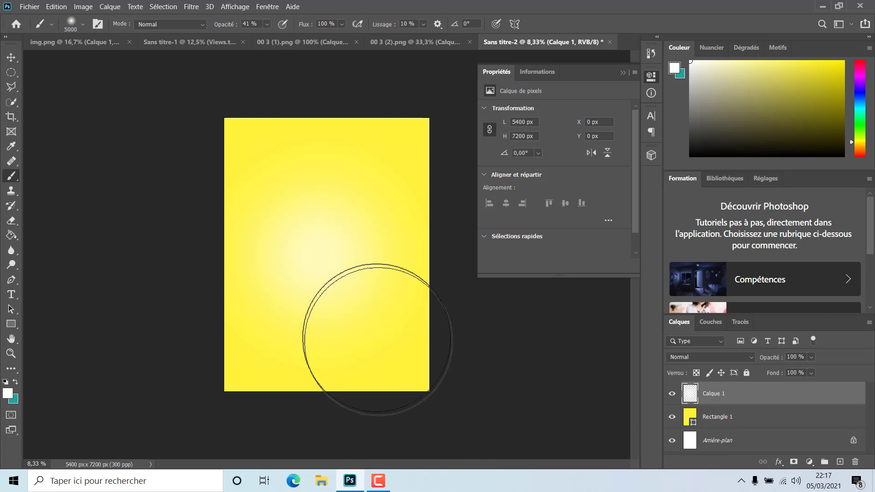
{"action": "left_click", "coordinate": [338, 259]}
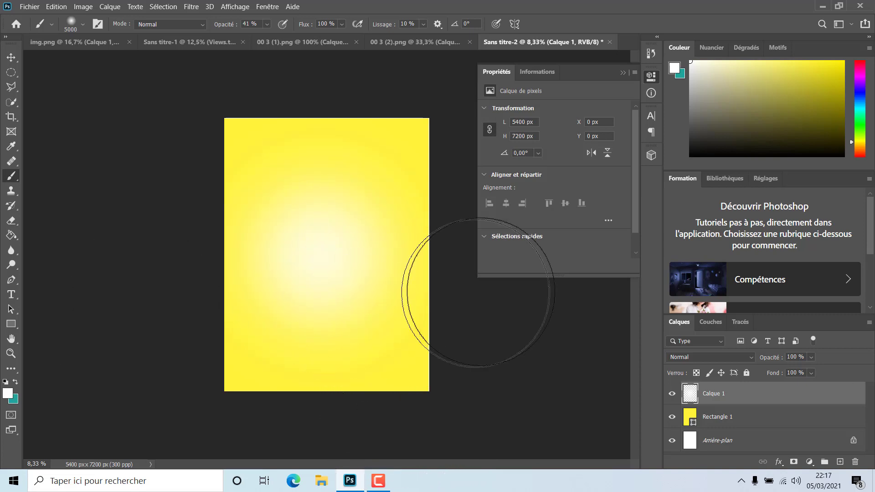
Step: Bring the cut-out woman from img.png into the Sans titre-2 document with the Move tool
{"action": "left_click", "coordinate": [12, 59]}
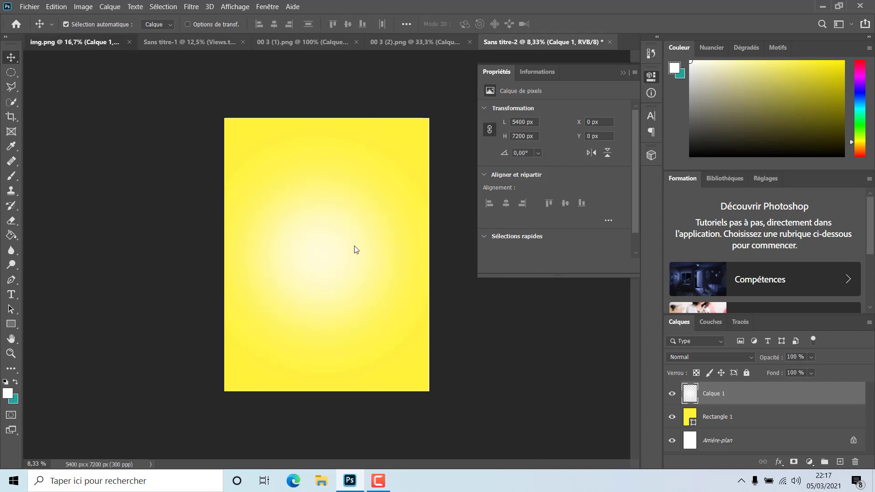
{"action": "key", "text": "ctrl+Tab"}
{"action": "left_click_drag", "start_coordinate": [341, 272], "coordinate": [331, 256]}
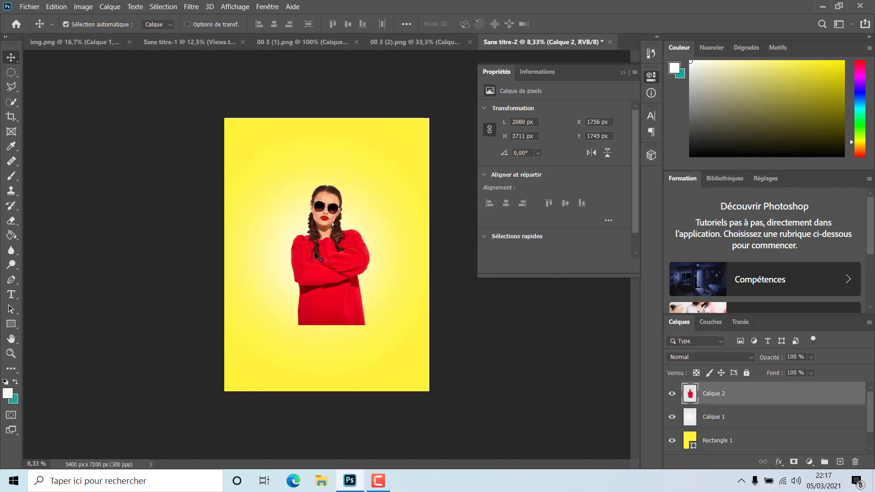
{"action": "left_click", "coordinate": [73, 45]}
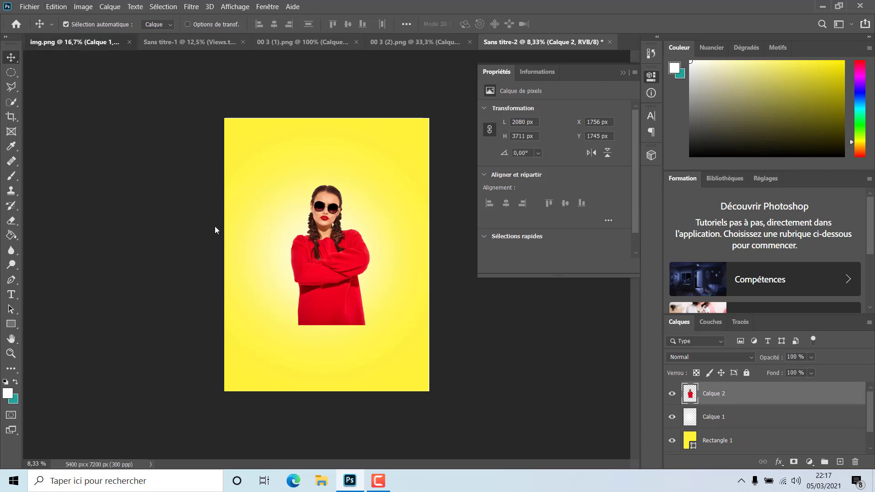
{"action": "left_click_drag", "start_coordinate": [346, 185], "coordinate": [403, 232]}
{"action": "key", "text": "Delete"}
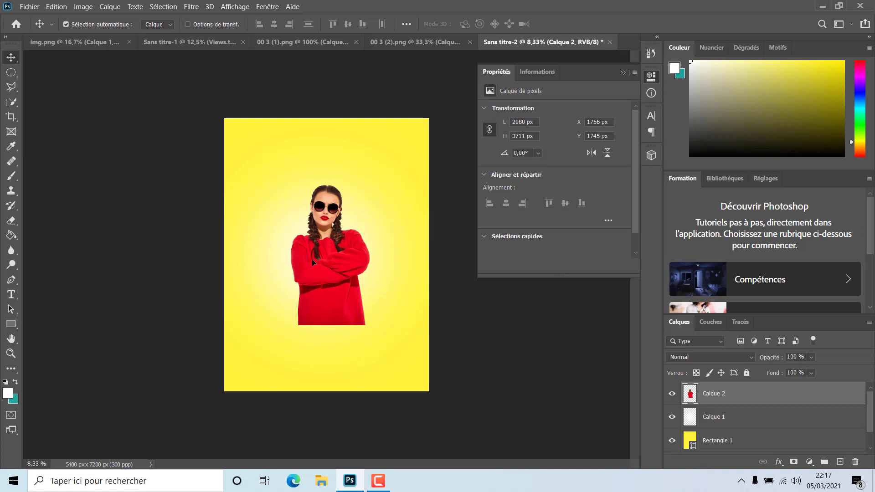
Step: Enlarge the woman to about 2776 x 4443 px and centre her slightly above the middle of the poster
{"action": "mouse_move", "coordinate": [312, 262]}
{"action": "left_mouse_down"}
{"action": "mouse_move", "coordinate": [322, 238]}
{"action": "mouse_move", "coordinate": [330, 246]}
{"action": "mouse_move", "coordinate": [326, 235]}
{"action": "mouse_move", "coordinate": [328, 263]}
{"action": "left_mouse_up"}
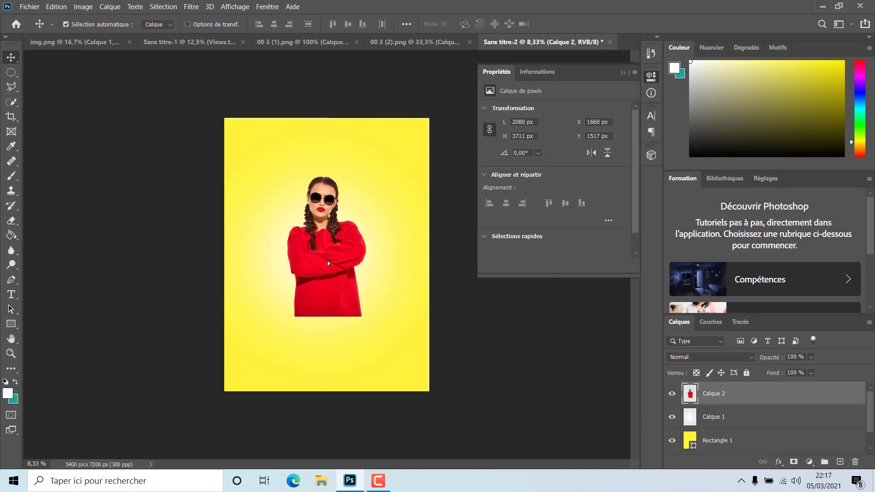
{"action": "key", "text": "ctrl+t"}
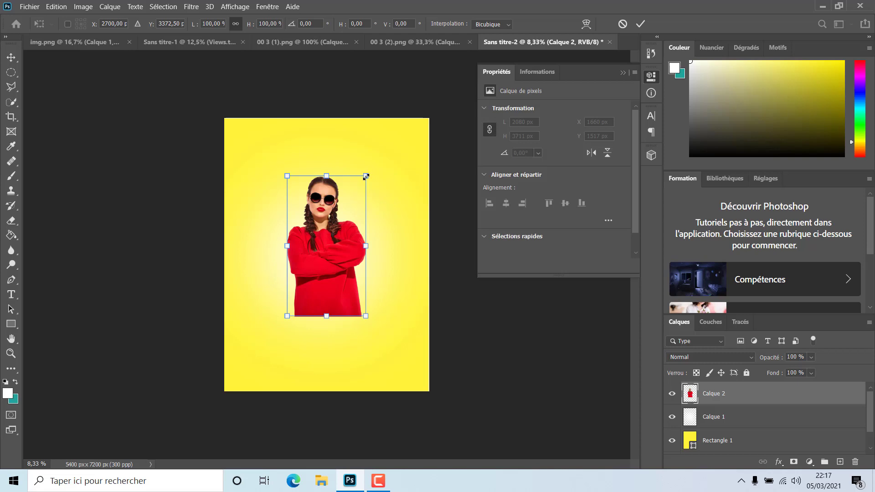
{"action": "left_click_drag", "start_coordinate": [366, 176], "coordinate": [393, 151]}
{"action": "mouse_move", "coordinate": [369, 251]}
{"action": "left_mouse_down"}
{"action": "mouse_move", "coordinate": [349, 257]}
{"action": "mouse_move", "coordinate": [347, 267]}
{"action": "mouse_move", "coordinate": [359, 264]}
{"action": "left_mouse_up"}
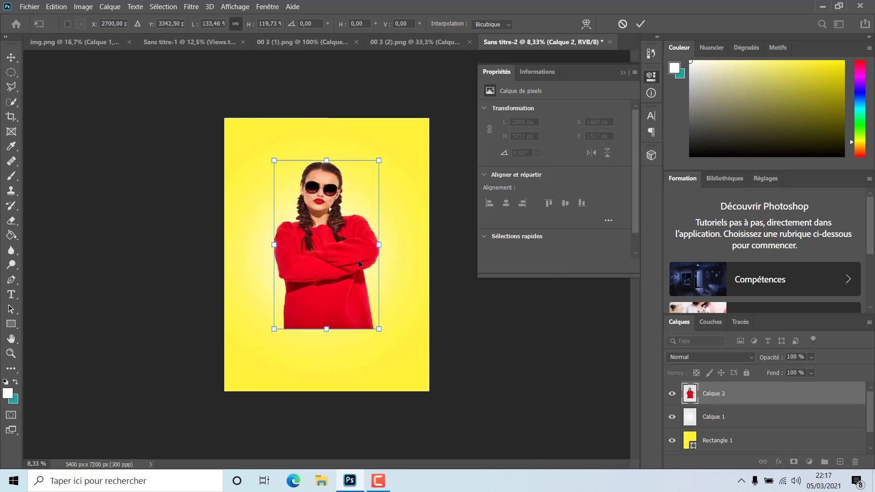
{"action": "key", "text": "Return"}
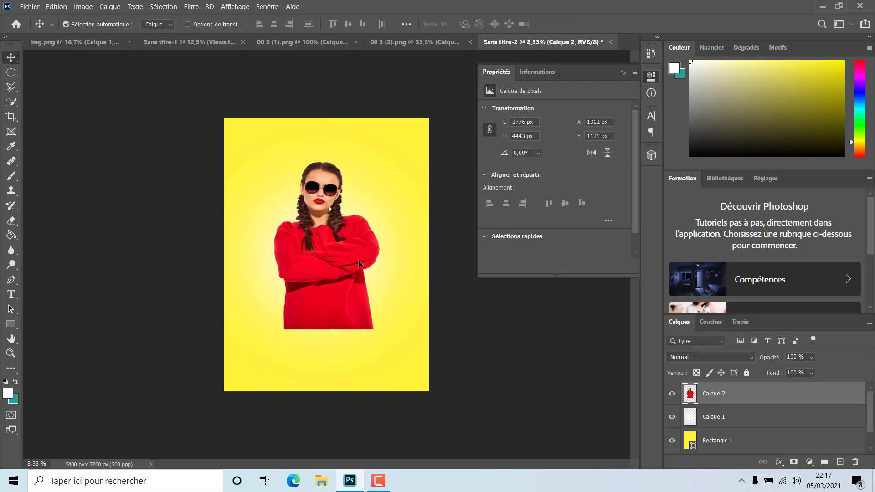
{"action": "key", "text": "ctrl"}
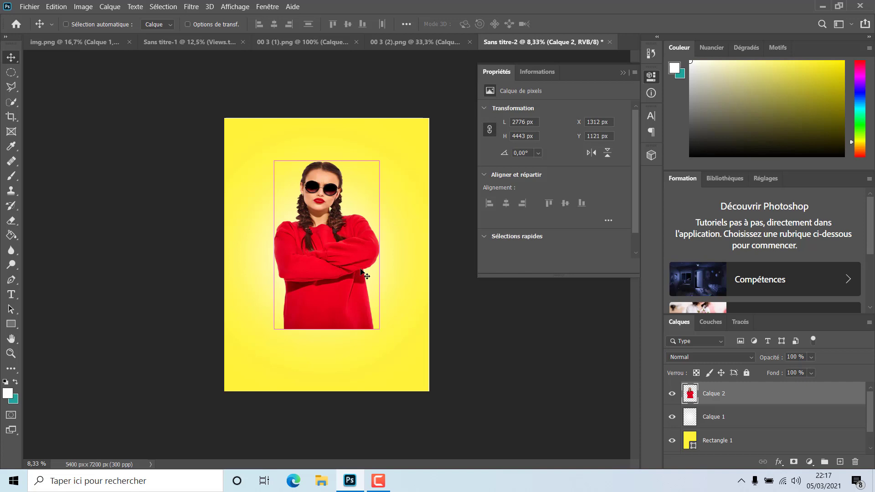
{"action": "key", "text": "ctrl+plus"}
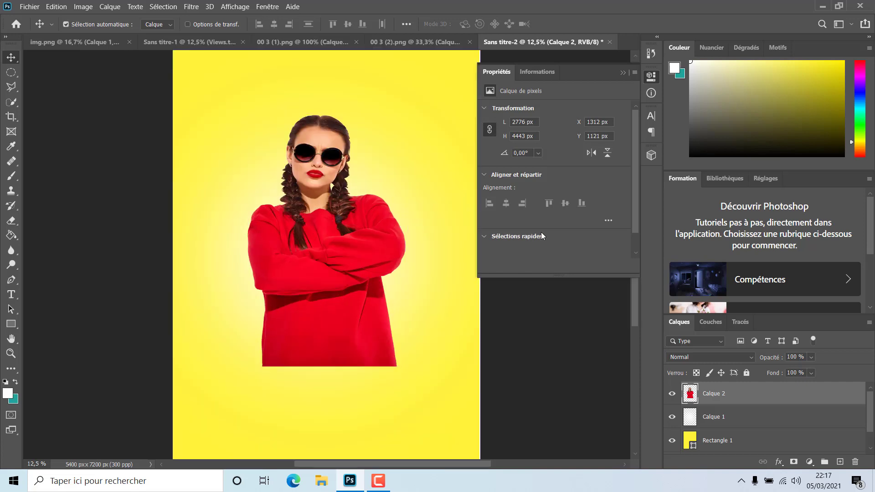
{"action": "mouse_move", "coordinate": [302, 302]}
{"action": "left_mouse_down"}
{"action": "mouse_move", "coordinate": [313, 277]}
{"action": "mouse_move", "coordinate": [303, 307]}
{"action": "left_mouse_up"}
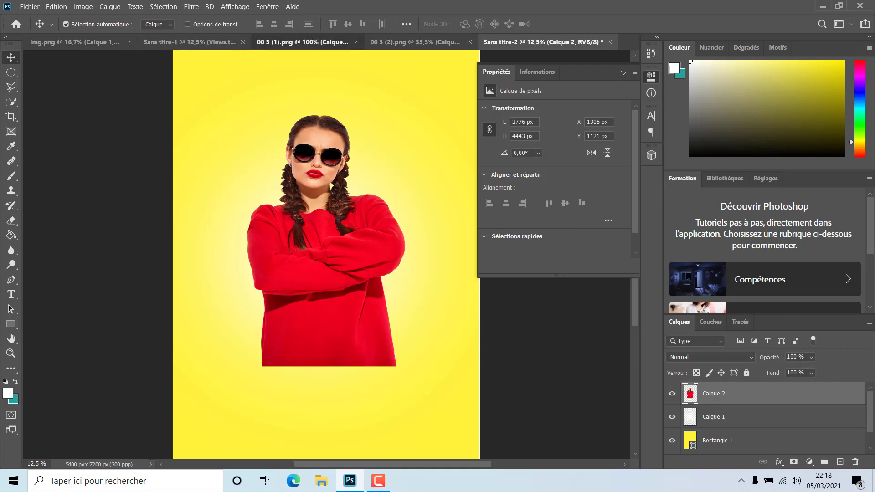
Step: Bring the white drip shape from 00 3 (1).png into the poster, scaled to about 418% over the sweater's lower part
{"action": "left_click", "coordinate": [303, 41]}
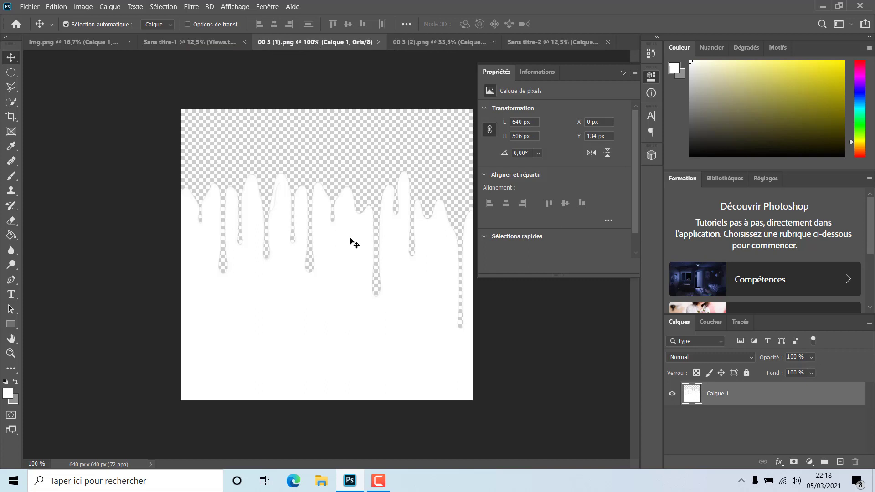
{"action": "left_click_drag", "start_coordinate": [346, 271], "coordinate": [401, 284]}
{"action": "key", "text": "ctrl+t"}
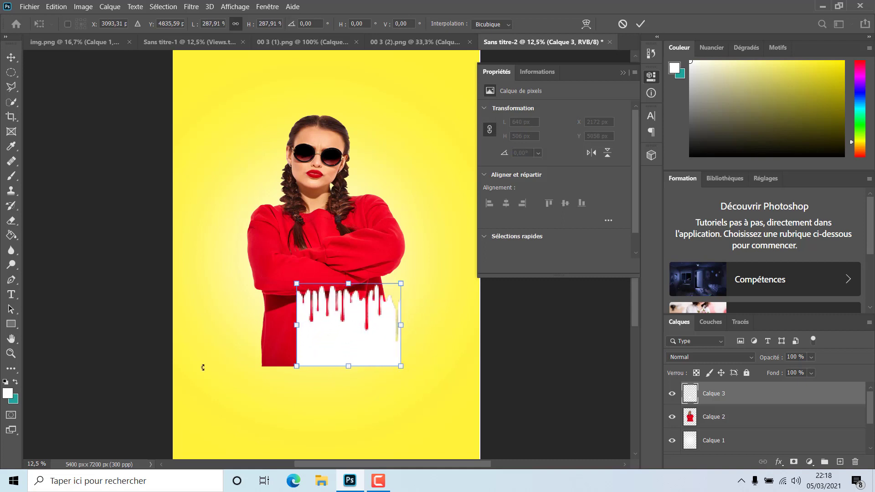
{"action": "left_click_drag", "start_coordinate": [298, 365], "coordinate": [249, 403]}
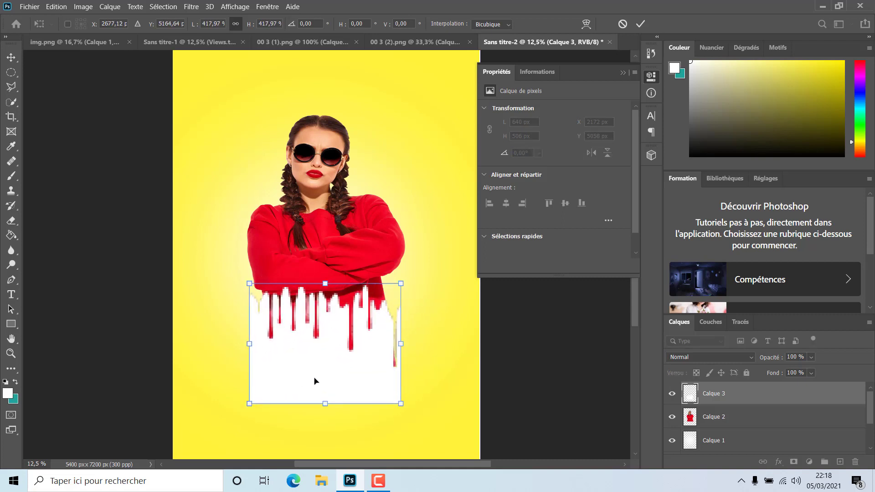
{"action": "left_click_drag", "start_coordinate": [313, 378], "coordinate": [317, 393]}
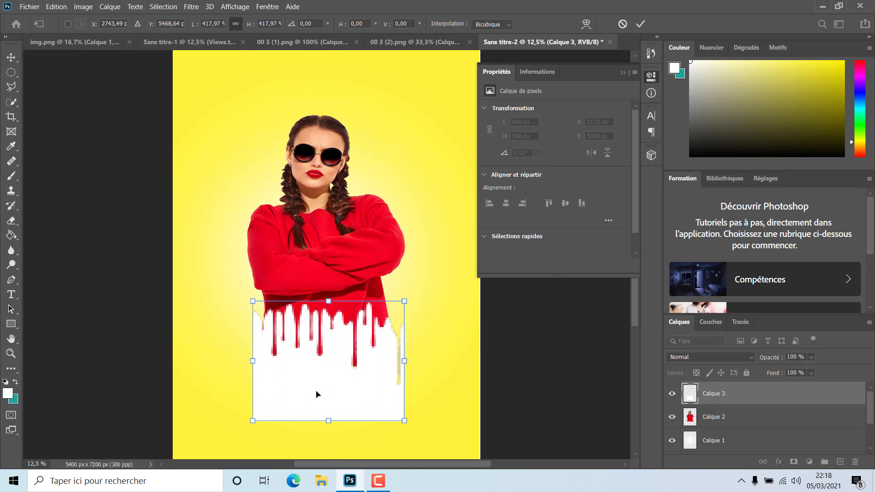
{"action": "key", "text": "Return"}
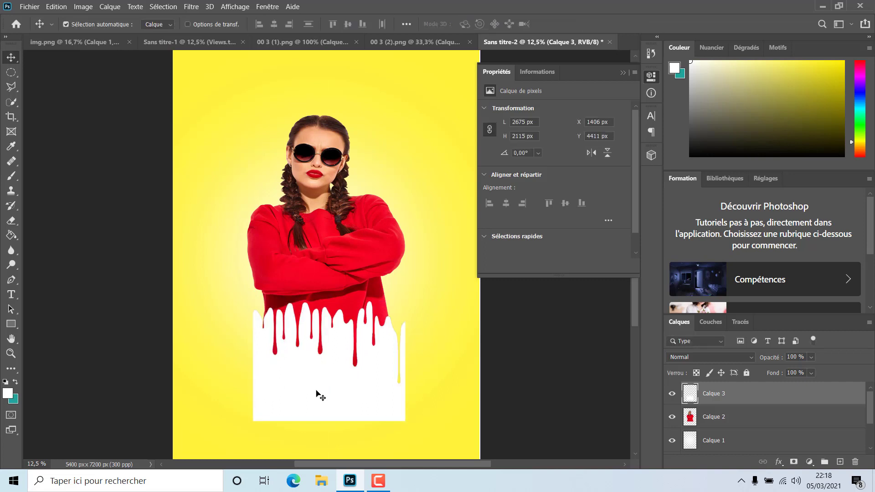
{"action": "left_click_drag", "start_coordinate": [369, 393], "coordinate": [369, 386]}
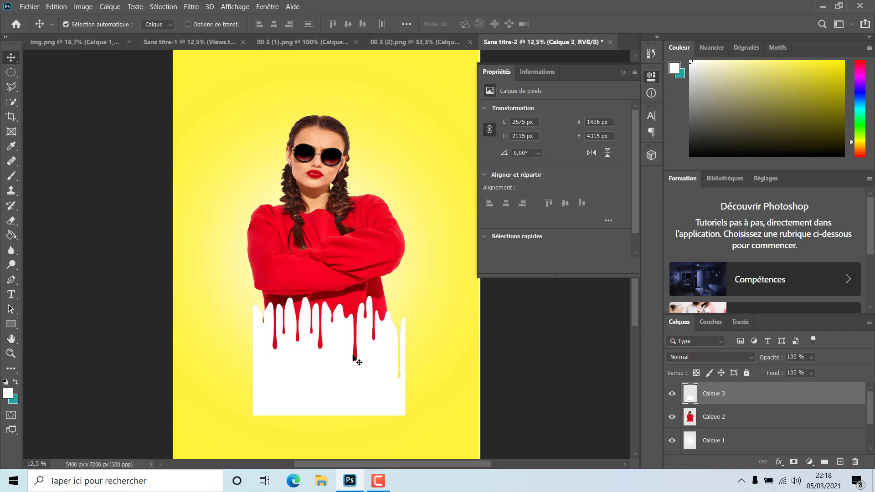
{"action": "left_click_drag", "start_coordinate": [349, 396], "coordinate": [348, 388]}
Step: Hide the drip layer (Calque 3) and erase the lower sweater on Calque 2 within the drip shape's outline, clearing the selection when done
{"action": "left_click", "coordinate": [690, 398], "text": "ctrl"}
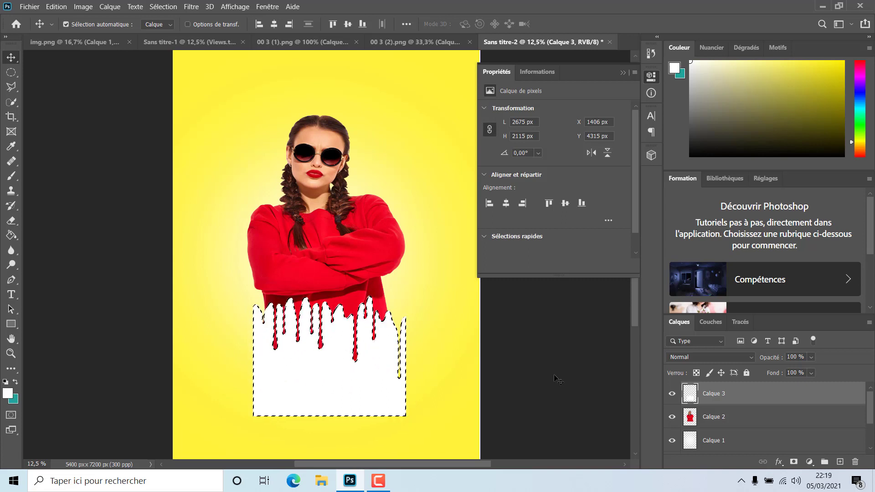
{"action": "left_click", "coordinate": [672, 395]}
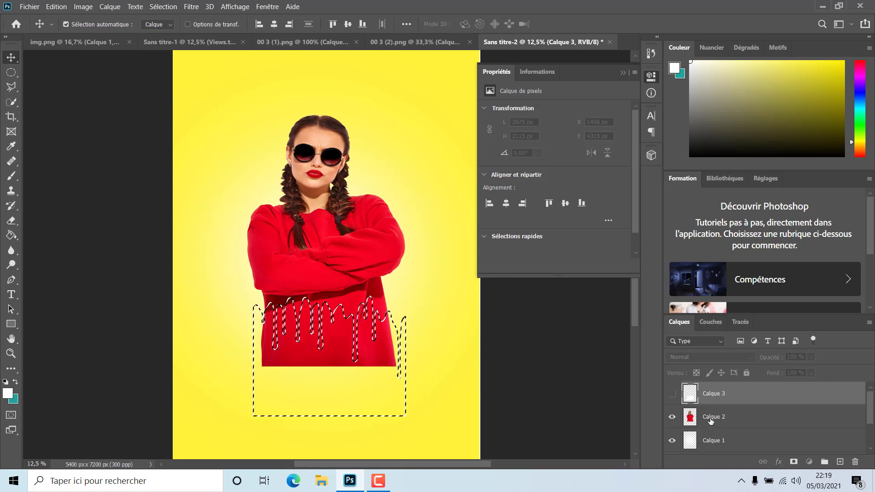
{"action": "left_click", "coordinate": [688, 423]}
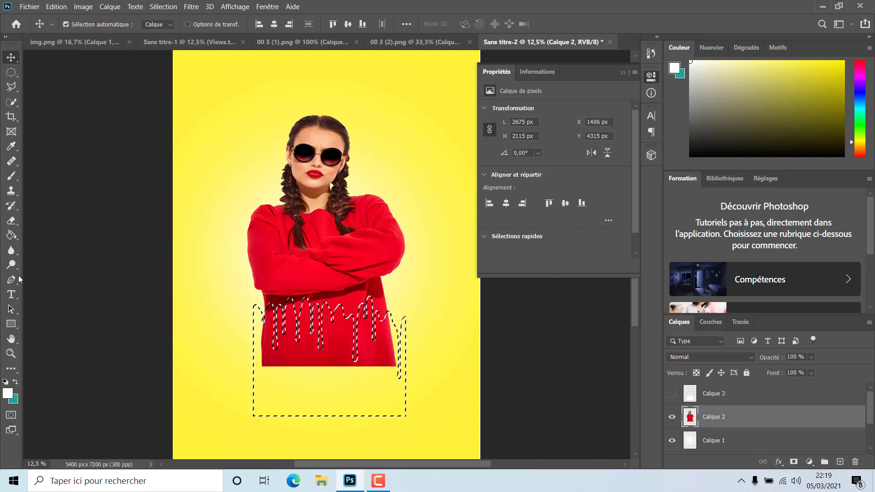
{"action": "left_click", "coordinate": [12, 220]}
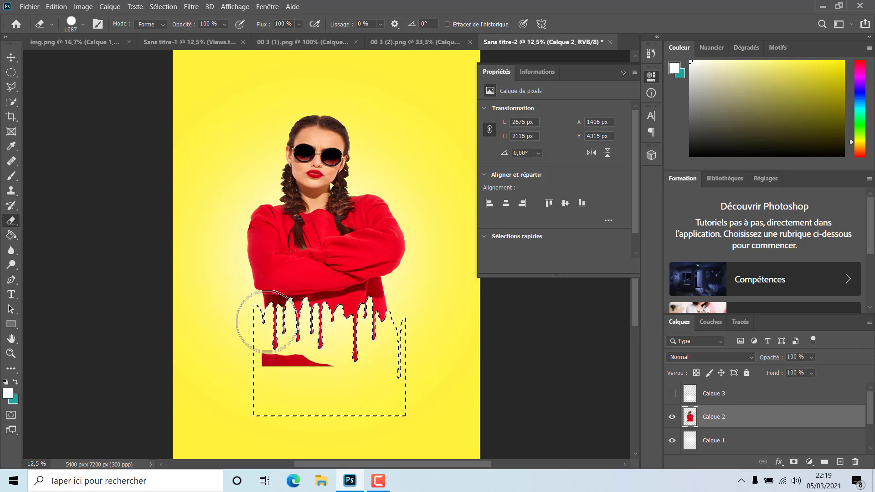
{"action": "mouse_move", "coordinate": [273, 332]}
{"action": "left_mouse_down"}
{"action": "mouse_move", "coordinate": [286, 363]}
{"action": "mouse_move", "coordinate": [351, 371]}
{"action": "left_mouse_up"}
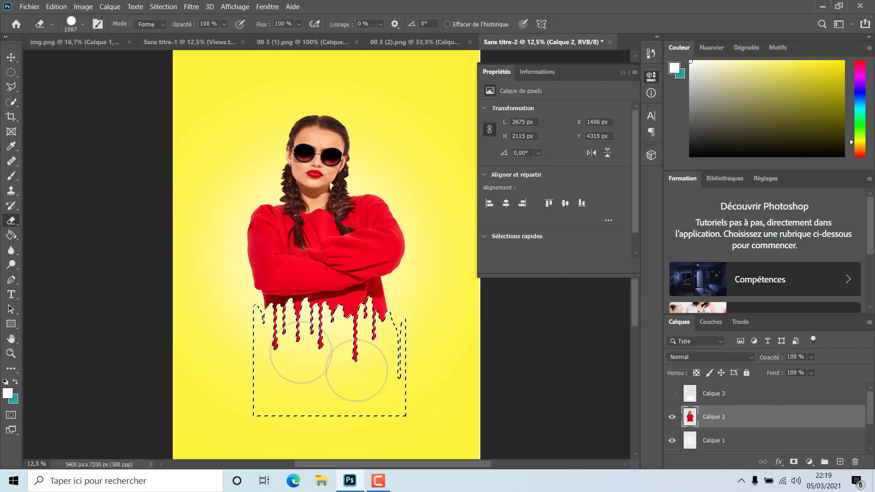
{"action": "left_click", "coordinate": [11, 57]}
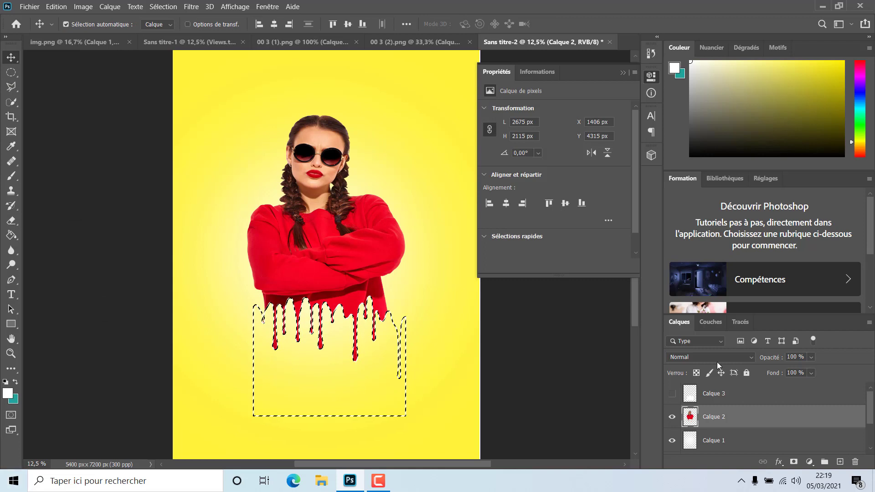
{"action": "key", "text": "ctrl"}
{"action": "key", "text": "ctrl+d"}
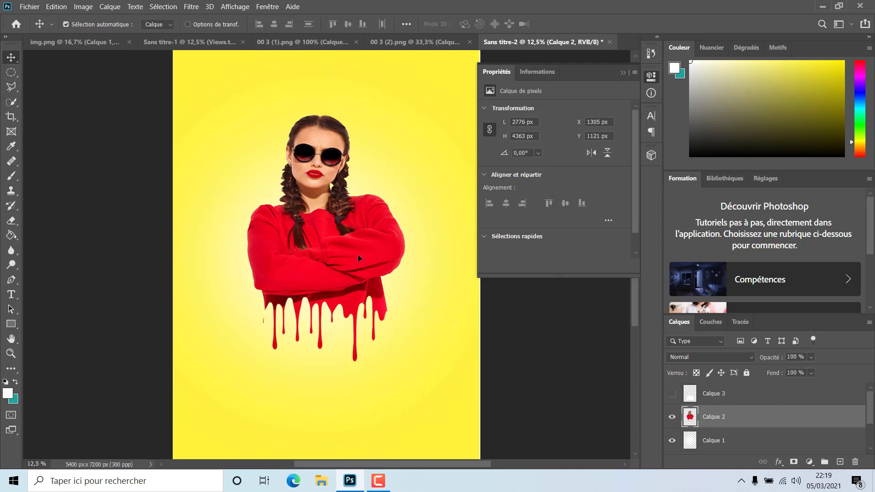
Step: Shift the woman slightly up and right, and bring the black splatter from 00 3 (2).png onto her sweater
{"action": "mouse_move", "coordinate": [358, 258]}
{"action": "left_mouse_down"}
{"action": "mouse_move", "coordinate": [360, 236]}
{"action": "mouse_move", "coordinate": [364, 251]}
{"action": "left_mouse_up"}
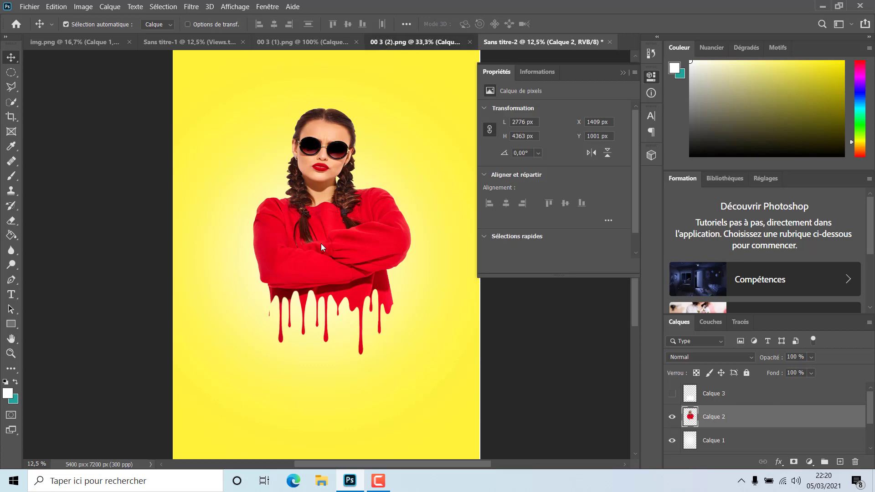
{"action": "left_click", "coordinate": [415, 42]}
{"action": "left_click_drag", "start_coordinate": [344, 257], "coordinate": [330, 240]}
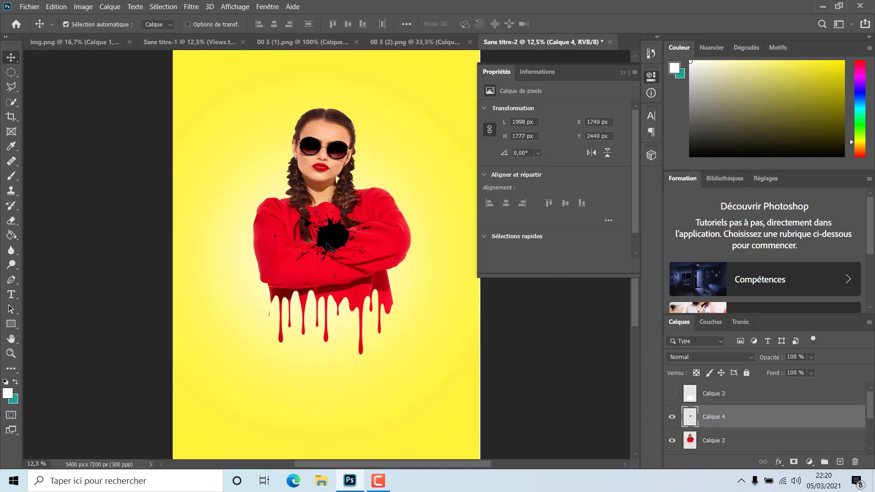
Step: Scale the black splatter to about 4871 x 4548 px, centre it over the sweater, and place its layer beneath the woman
{"action": "key", "text": "ctrl+t"}
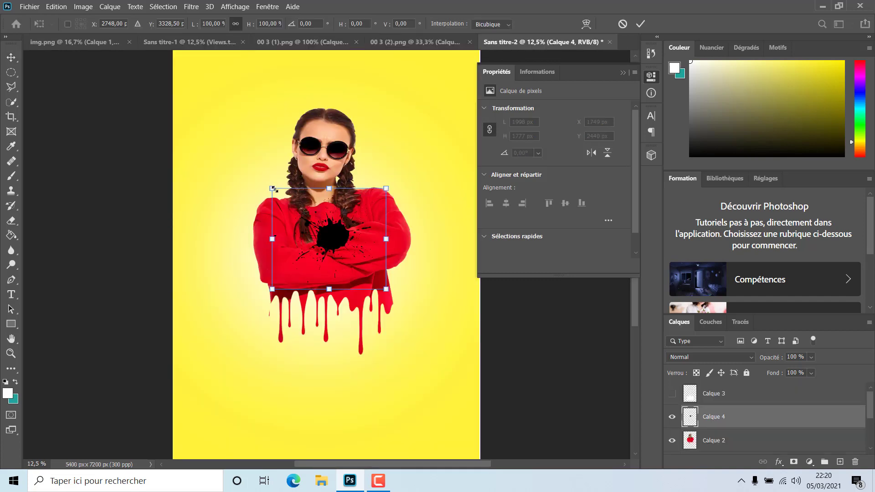
{"action": "left_click_drag", "start_coordinate": [273, 189], "coordinate": [208, 130]}
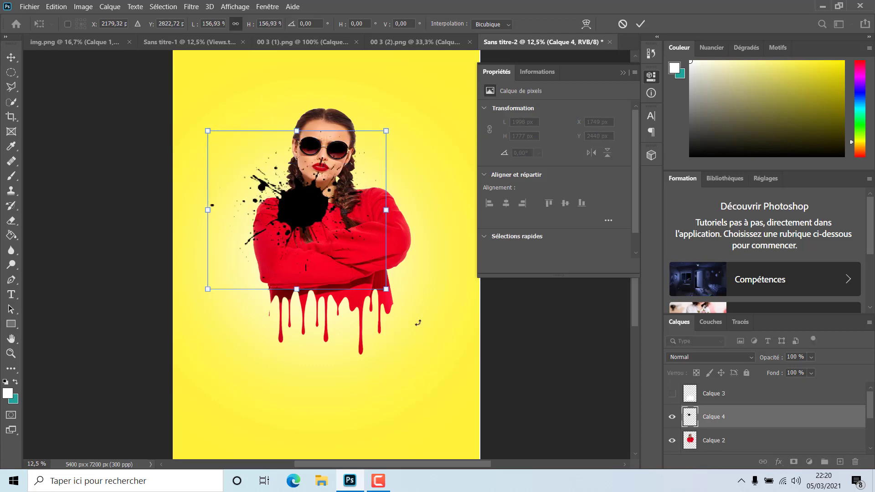
{"action": "left_click_drag", "start_coordinate": [386, 289], "coordinate": [485, 389]}
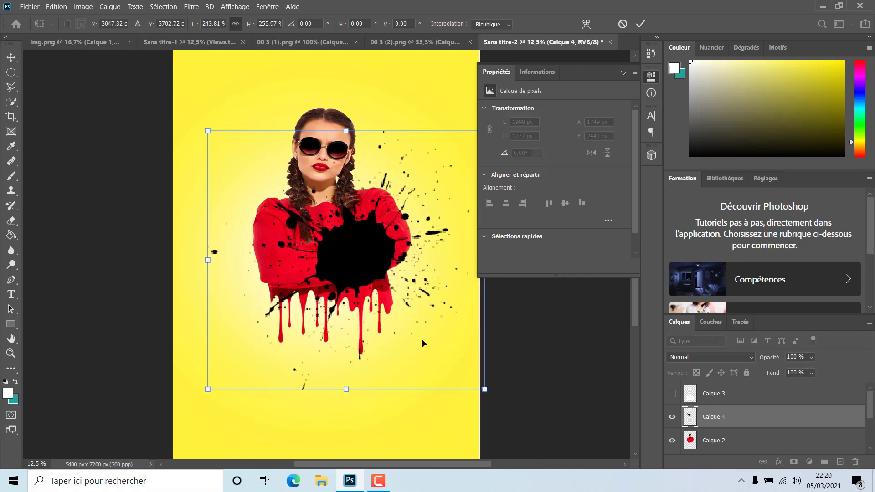
{"action": "left_click_drag", "start_coordinate": [358, 265], "coordinate": [330, 261]}
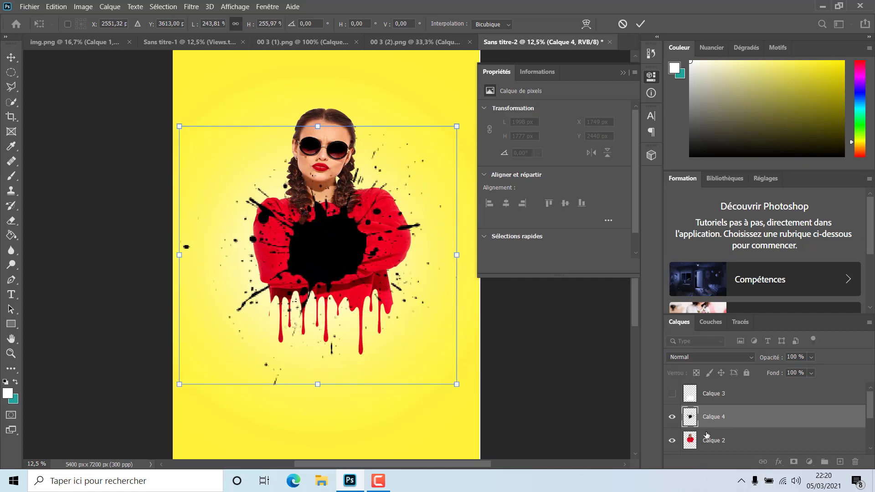
{"action": "left_click_drag", "start_coordinate": [710, 421], "coordinate": [712, 447]}
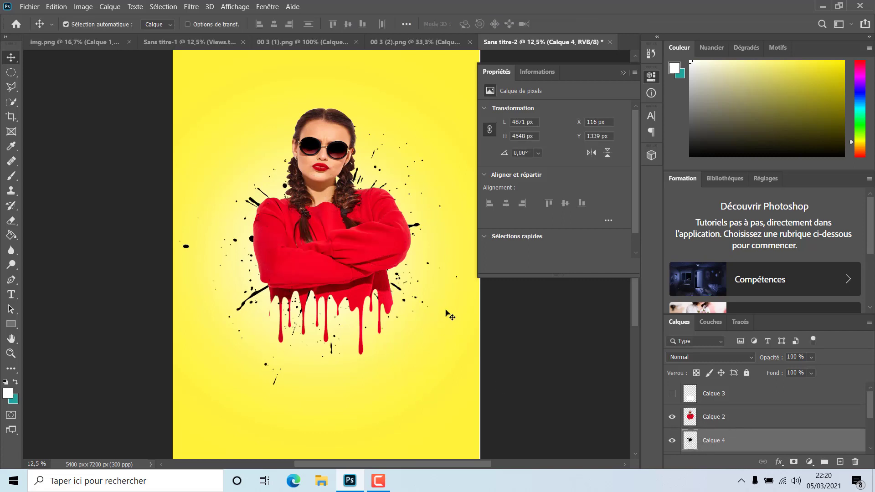
Step: Enlarge the black splatter behind the woman to about 5698 x 5320 px and reposition it around her upper body
{"action": "key", "text": "ctrl"}
{"action": "key", "text": "ctrl+t"}
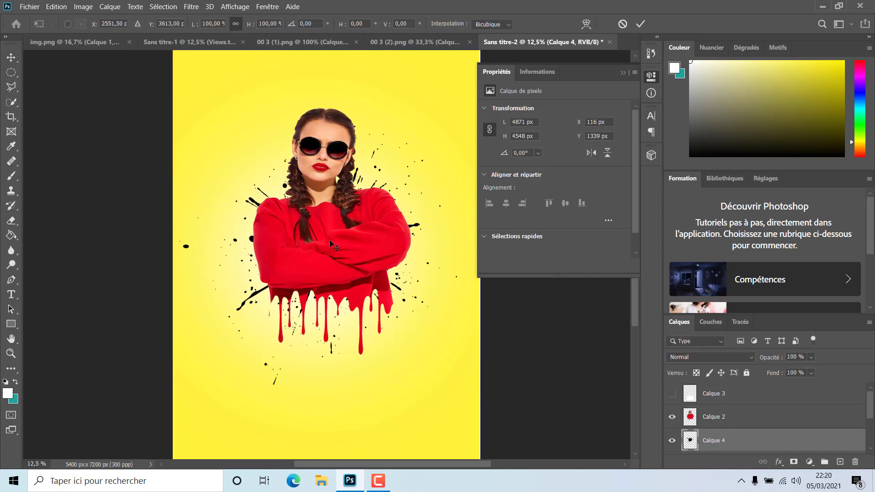
{"action": "left_click_drag", "start_coordinate": [179, 128], "coordinate": [149, 97]}
{"action": "left_click_drag", "start_coordinate": [459, 99], "coordinate": [474, 81]}
{"action": "left_click_drag", "start_coordinate": [418, 199], "coordinate": [424, 209]}
{"action": "key", "text": "Return"}
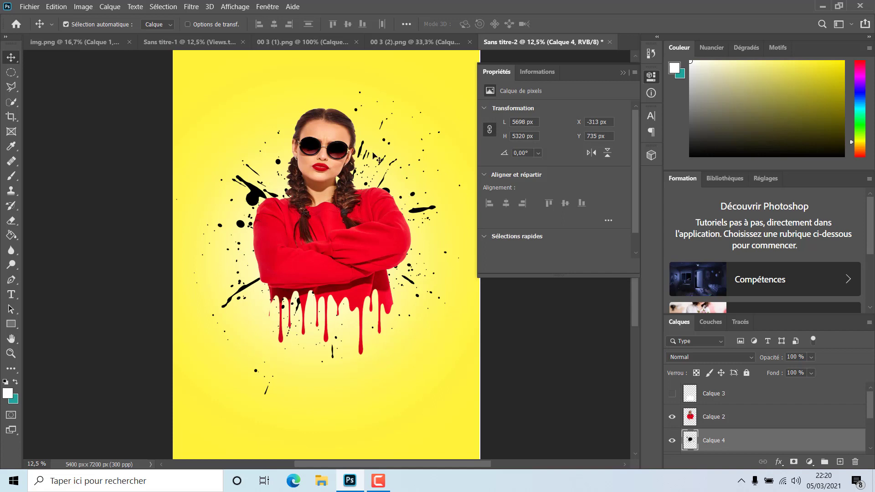
Step: Add a Color Overlay effect in Normal mode to the splatter layer (Calque 4) and open its overlay colour
{"action": "left_click", "coordinate": [651, 76]}
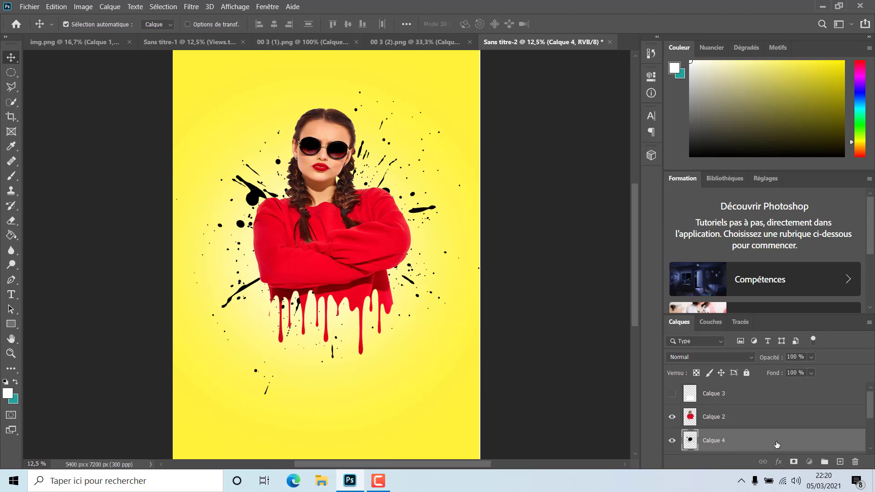
{"action": "key", "text": "h"}
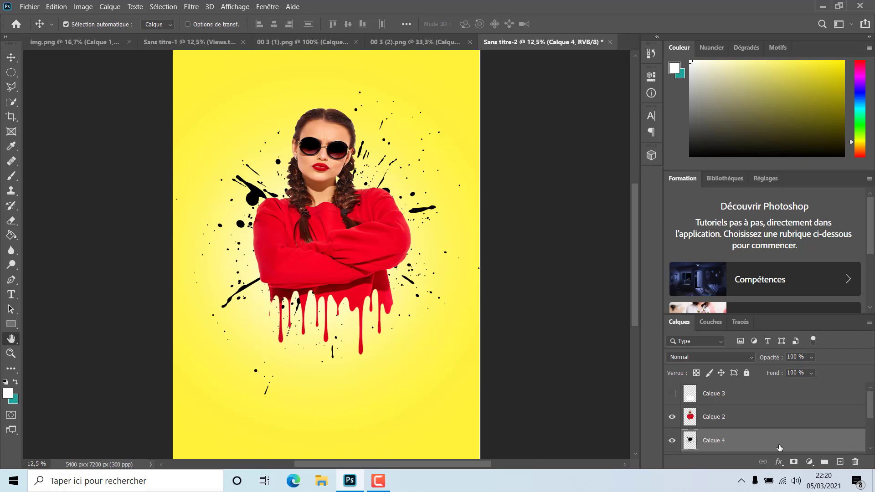
{"action": "double_click", "coordinate": [777, 444]}
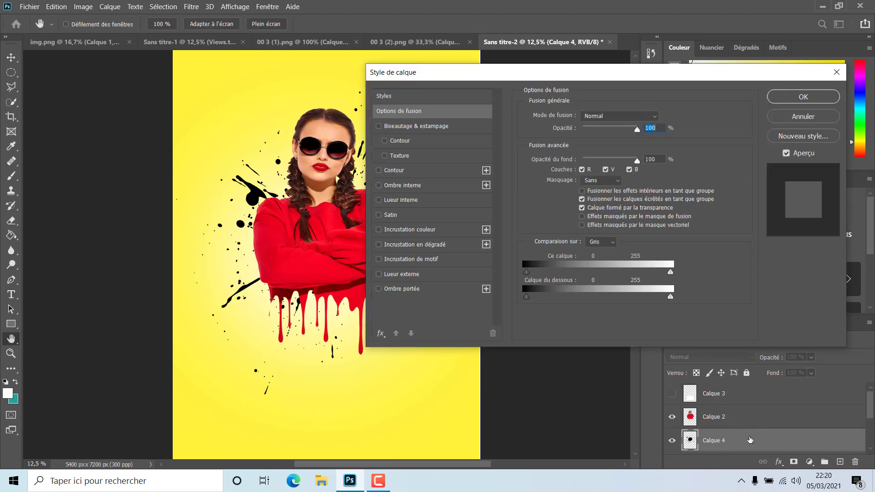
{"action": "left_click_drag", "start_coordinate": [543, 80], "coordinate": [585, 95]}
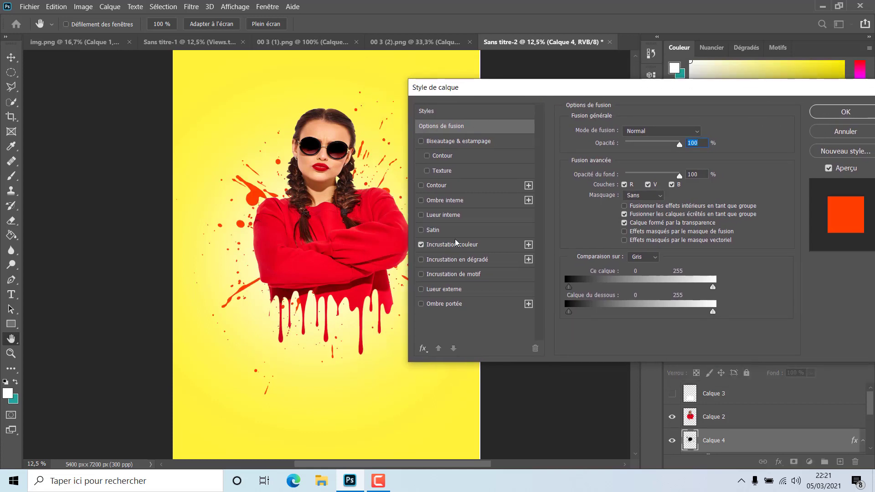
{"action": "left_click", "coordinate": [499, 251]}
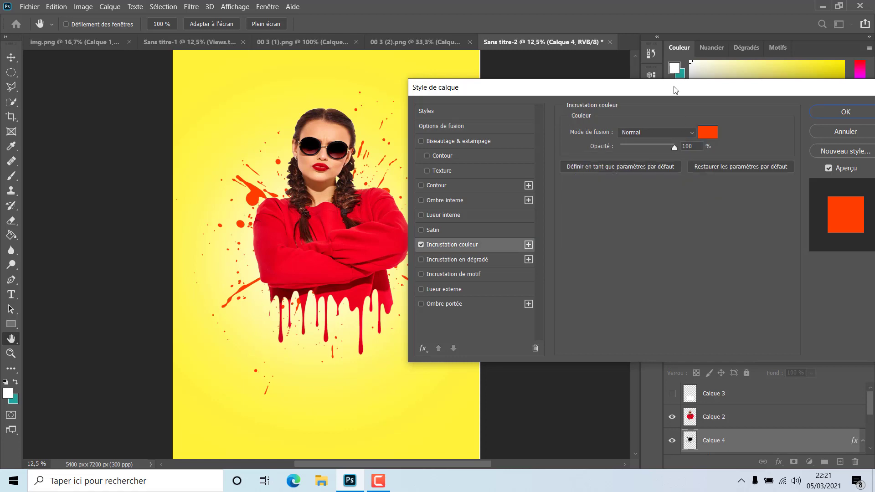
{"action": "left_click_drag", "start_coordinate": [676, 90], "coordinate": [755, 212]}
{"action": "left_click", "coordinate": [766, 145]}
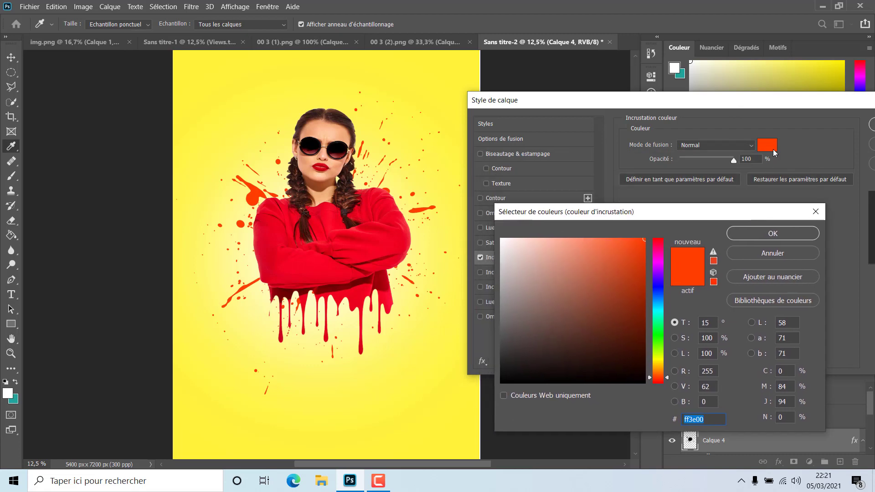
Step: Try a muted olive green (6f8348) as the splatter's overlay colour
{"action": "left_click_drag", "start_coordinate": [620, 287], "coordinate": [534, 313]}
{"action": "left_click", "coordinate": [536, 281]}
{"action": "left_click_drag", "start_coordinate": [657, 304], "coordinate": [655, 351]}
{"action": "mouse_move", "coordinate": [610, 307]}
{"action": "left_mouse_down"}
{"action": "mouse_move", "coordinate": [606, 314]}
{"action": "mouse_move", "coordinate": [608, 288]}
{"action": "left_mouse_up"}
{"action": "type", "text": "6f8348"}
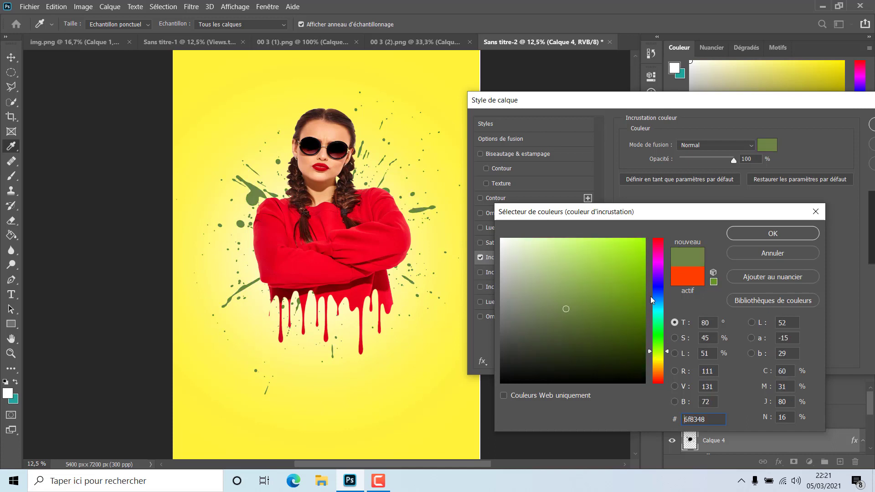
Step: Set the splatter's overlay colour to bright red (f20808) and apply the layer style
{"action": "left_click_drag", "start_coordinate": [660, 244], "coordinate": [660, 232]}
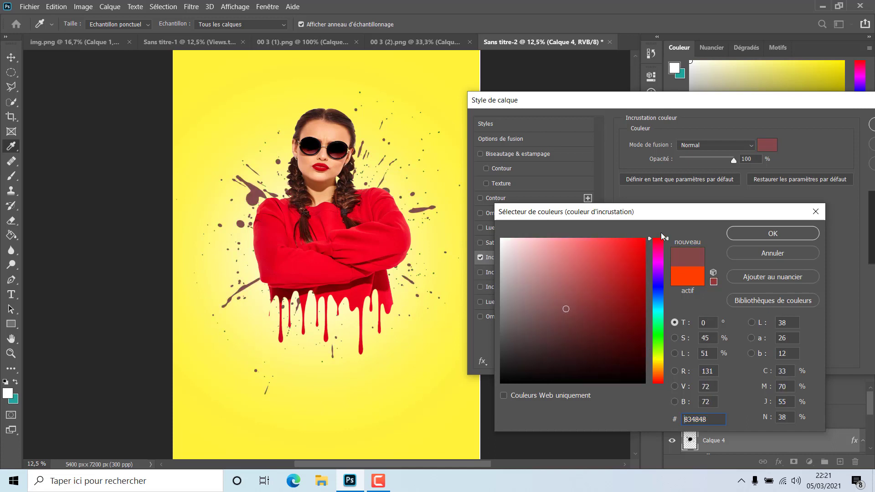
{"action": "left_click", "coordinate": [636, 247]}
{"action": "left_click", "coordinate": [641, 246]}
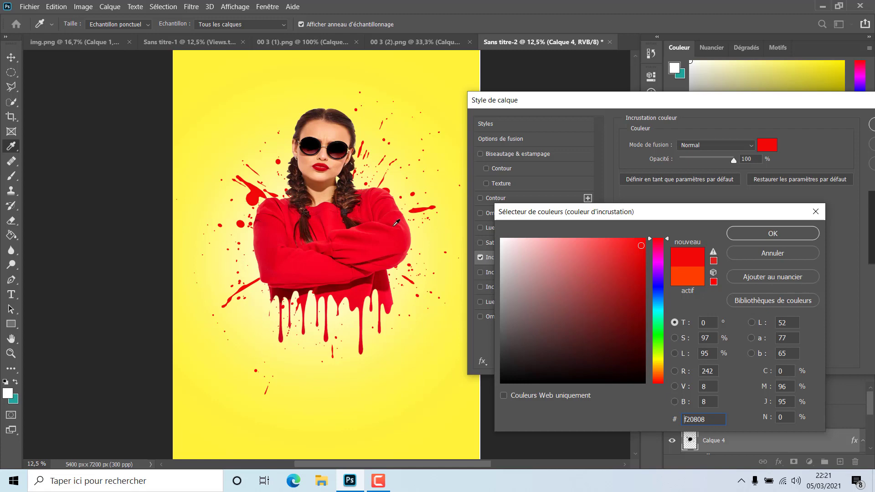
{"action": "left_click", "coordinate": [741, 233]}
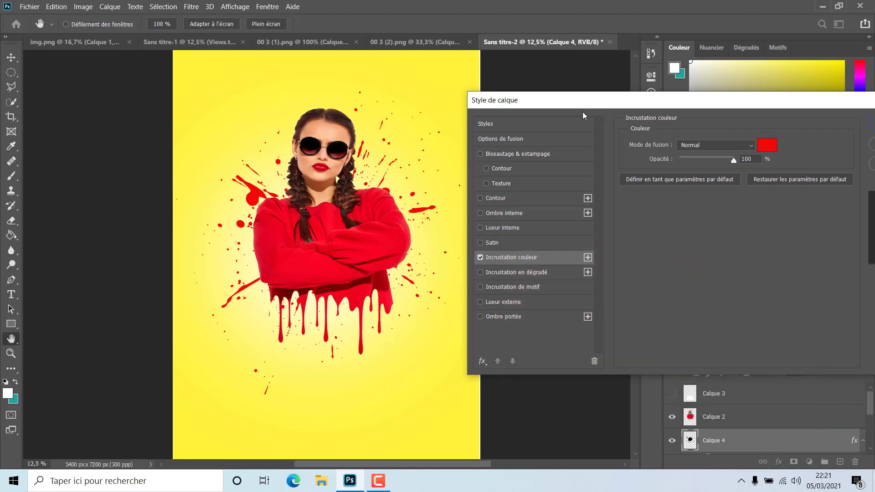
{"action": "left_click_drag", "start_coordinate": [587, 106], "coordinate": [428, 168]}
{"action": "left_click", "coordinate": [719, 189]}
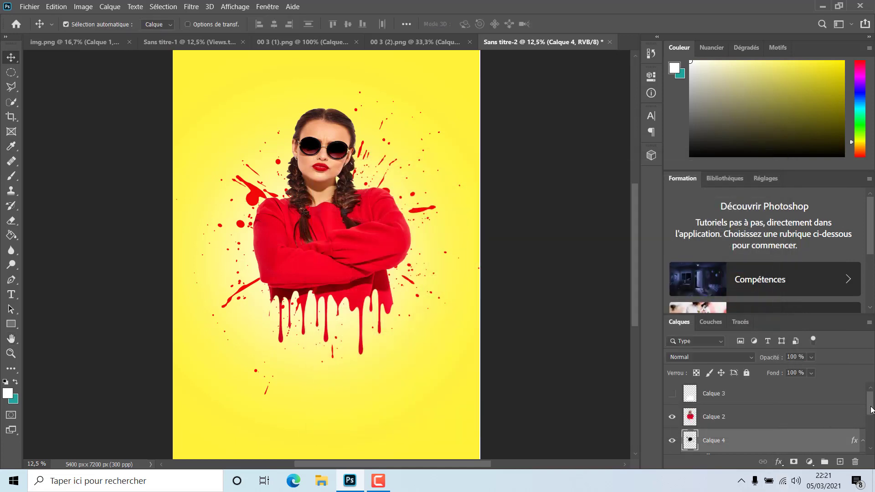
Step: Enlarge the red splatter slightly more so it spreads wider around the woman
{"action": "scroll", "coordinate": [871, 409], "scroll_direction": "down", "scroll_amount": 3}
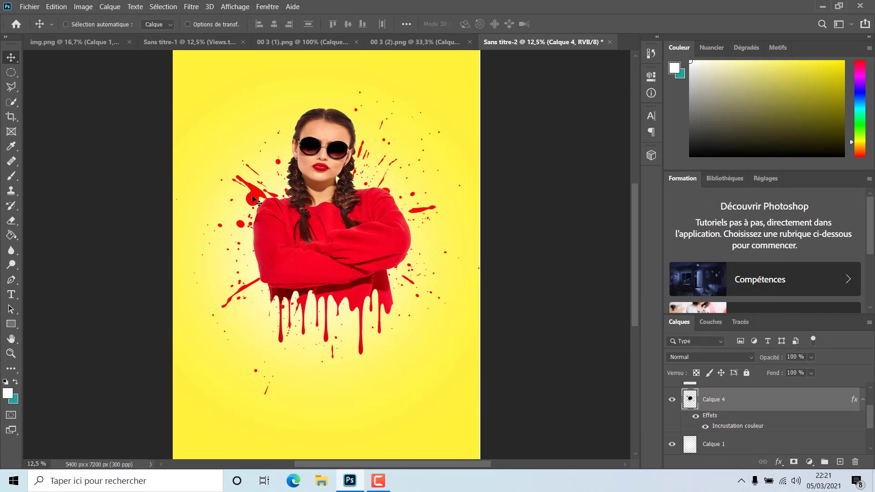
{"action": "key", "text": "ctrl+t"}
{"action": "left_click_drag", "start_coordinate": [152, 89], "coordinate": [137, 75]}
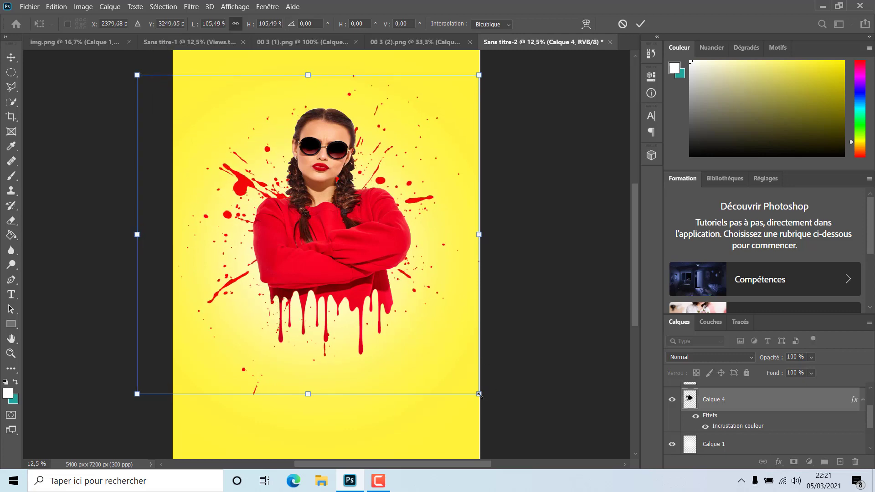
{"action": "left_click_drag", "start_coordinate": [478, 393], "coordinate": [490, 404]}
{"action": "key", "text": "Return"}
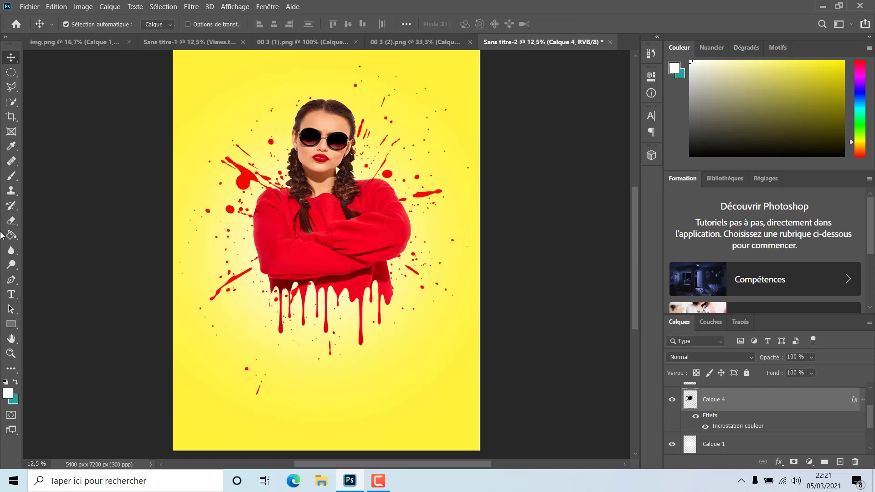
Step: Add the white text "Views.tn" in News706 BT Bold, 12 pt, below the dripping sweater
{"action": "left_click", "coordinate": [11, 294]}
{"action": "left_click", "coordinate": [275, 398]}
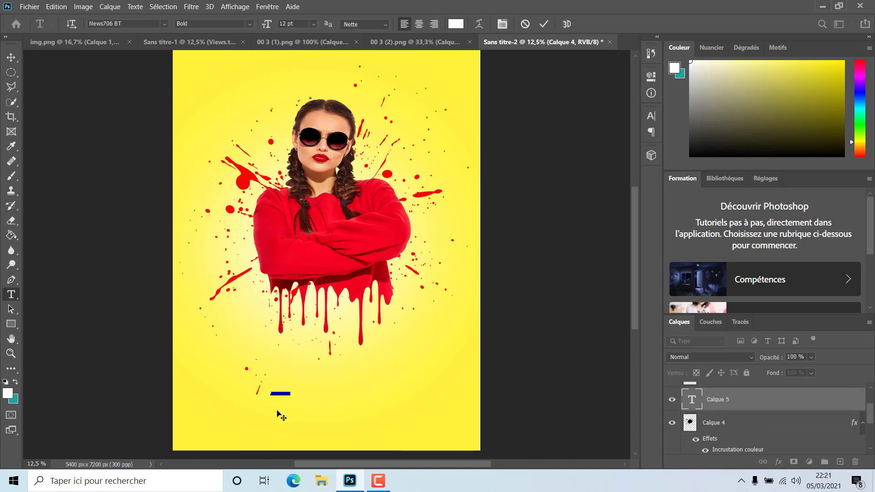
{"action": "type", "text": "a"}
{"action": "left_click", "coordinate": [12, 56]}
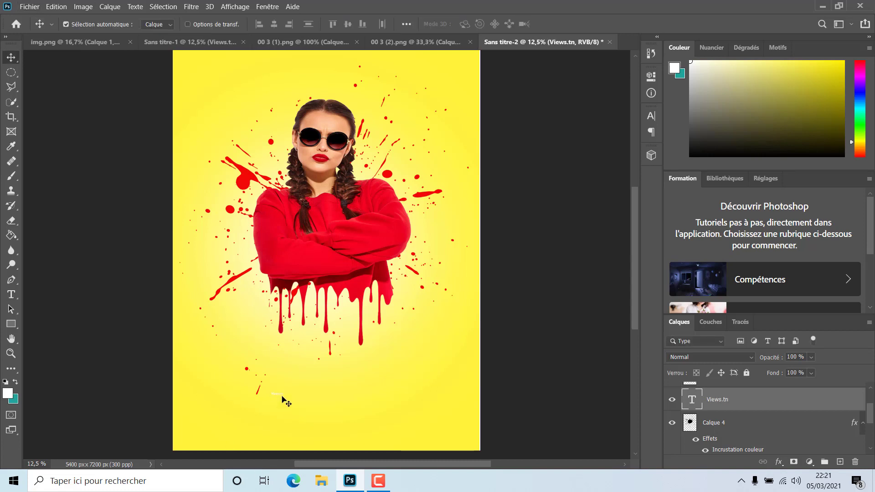
Step: Enlarge the "Views.tn" title proportionally to about 841% and place it below the dripping sweater
{"action": "key", "text": "ctrl+t"}
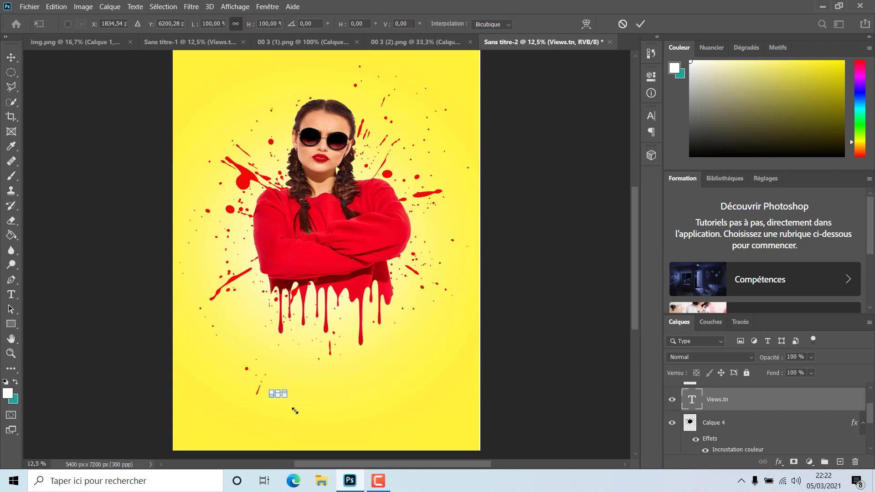
{"action": "left_click_drag", "start_coordinate": [283, 396], "coordinate": [345, 395]}
{"action": "left_click_drag", "start_coordinate": [330, 432], "coordinate": [330, 432]}
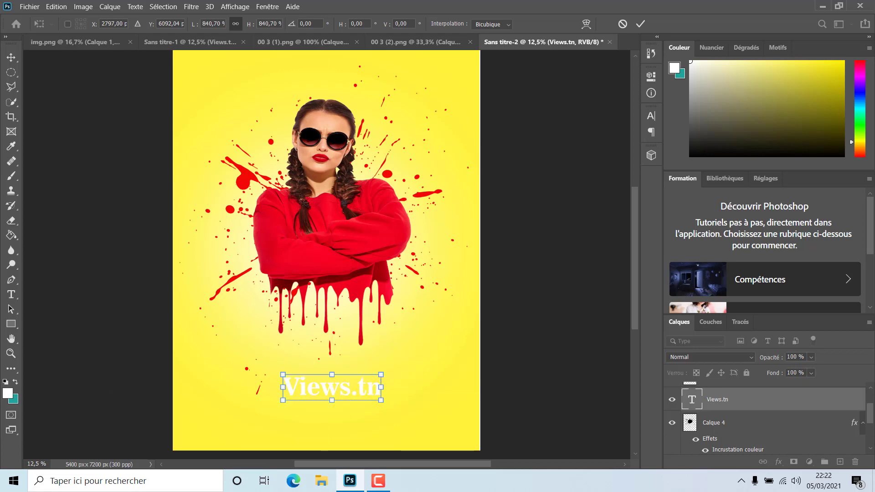
{"action": "left_click", "coordinate": [651, 116]}
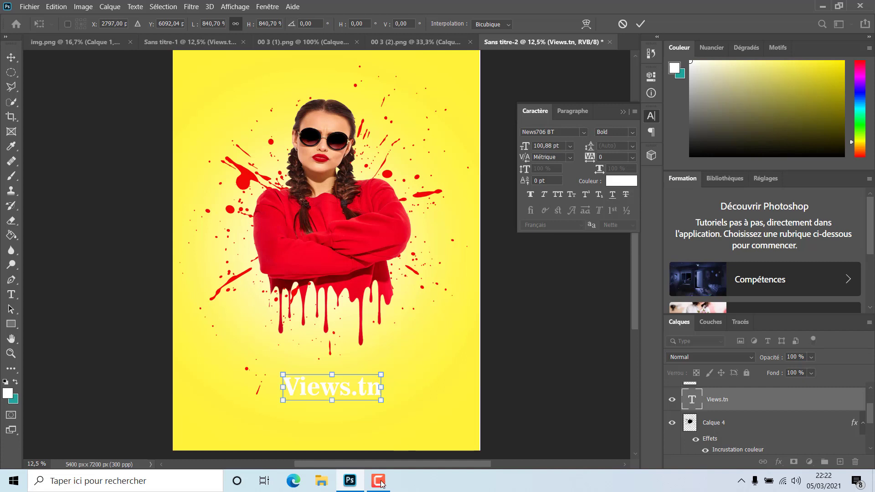
{"action": "key", "text": "Return"}
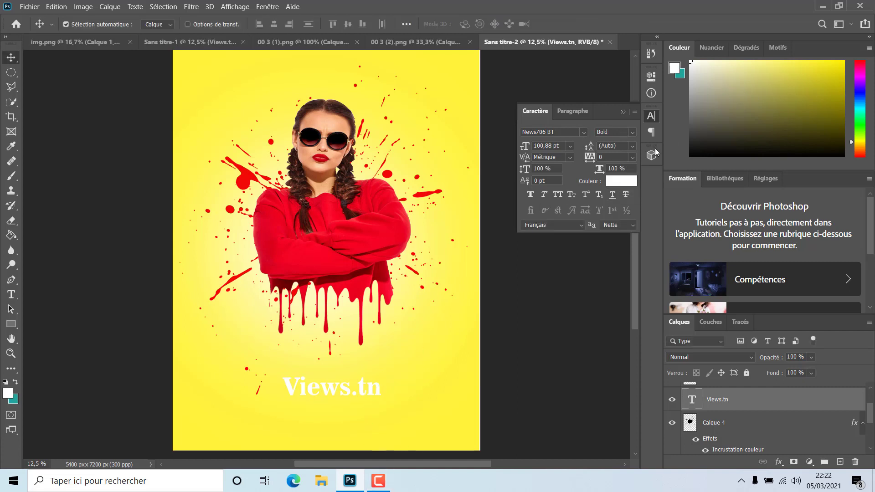
Step: Change the title's text colour to black and shift it slightly left to centre it under the woman
{"action": "left_click", "coordinate": [627, 185]}
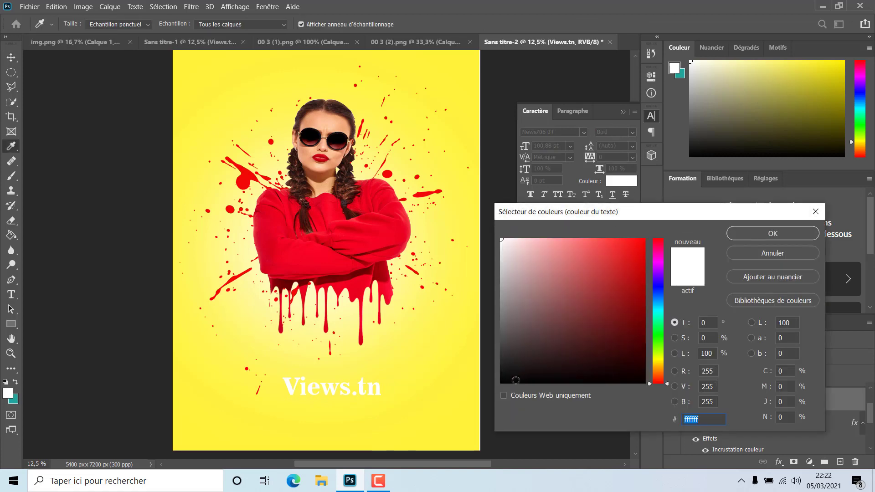
{"action": "left_click", "coordinate": [504, 382]}
{"action": "left_click", "coordinate": [761, 234]}
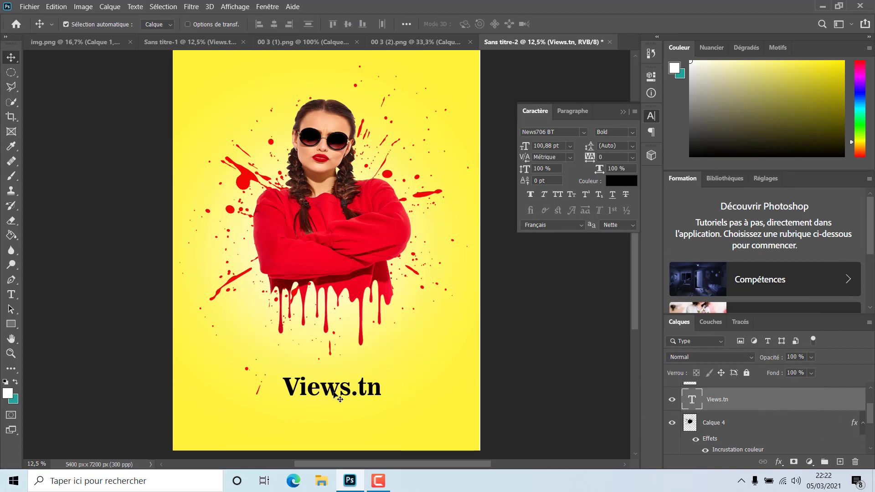
{"action": "mouse_move", "coordinate": [338, 396]}
{"action": "left_mouse_down"}
{"action": "mouse_move", "coordinate": [308, 391]}
{"action": "mouse_move", "coordinate": [324, 395]}
{"action": "left_mouse_up"}
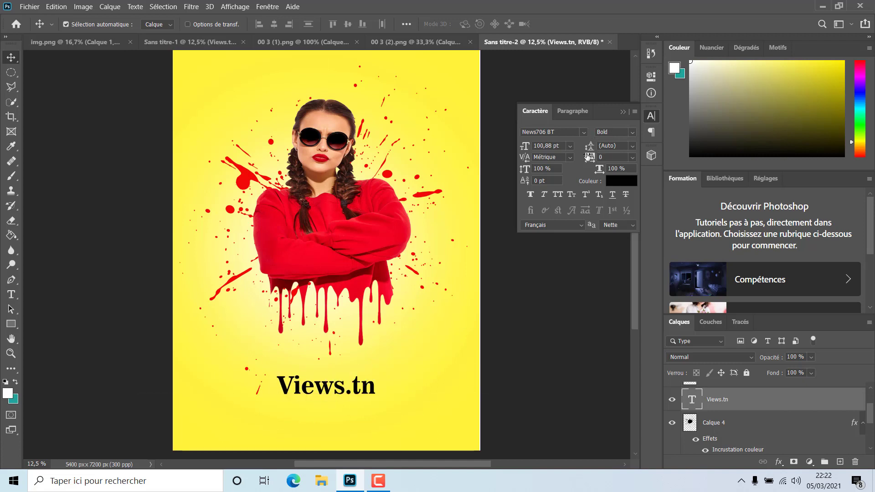
Step: Try Microsoft Yi Baiti for the title, and set its font to Book Antiqua Bold
{"action": "left_click", "coordinate": [583, 131]}
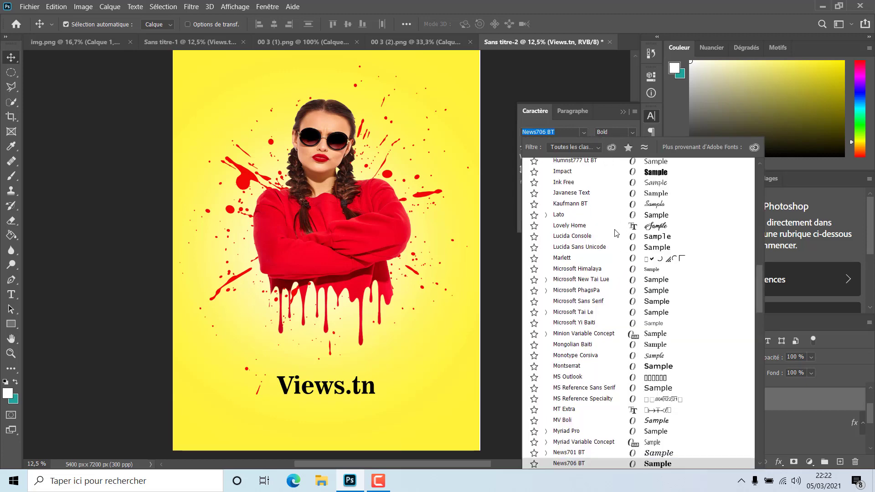
{"action": "left_click", "coordinate": [600, 325]}
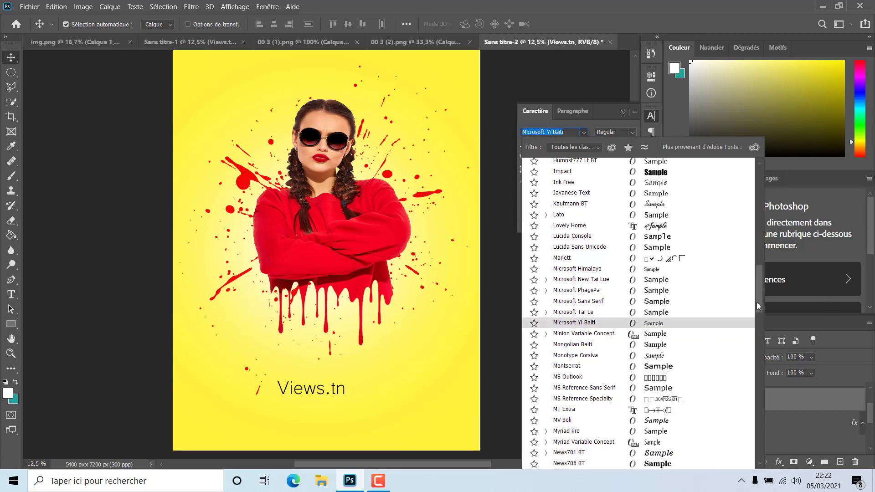
{"action": "left_click_drag", "start_coordinate": [757, 302], "coordinate": [749, 177]}
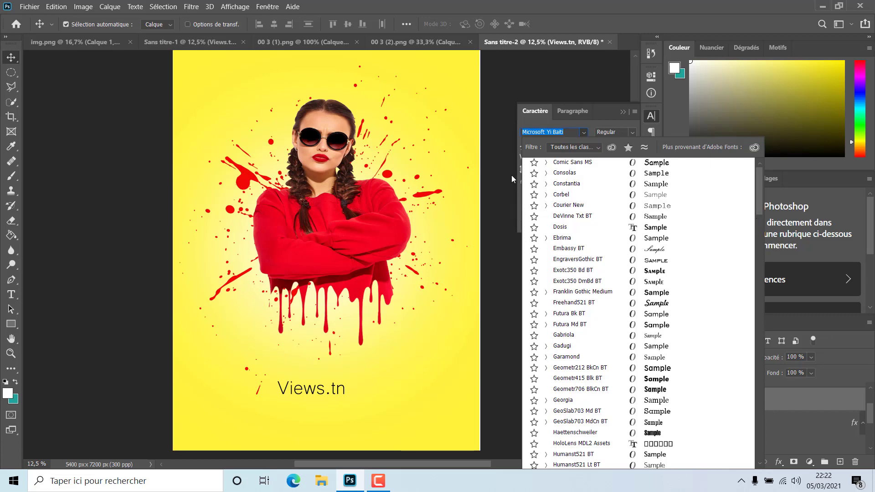
{"action": "left_click", "coordinate": [561, 135]}
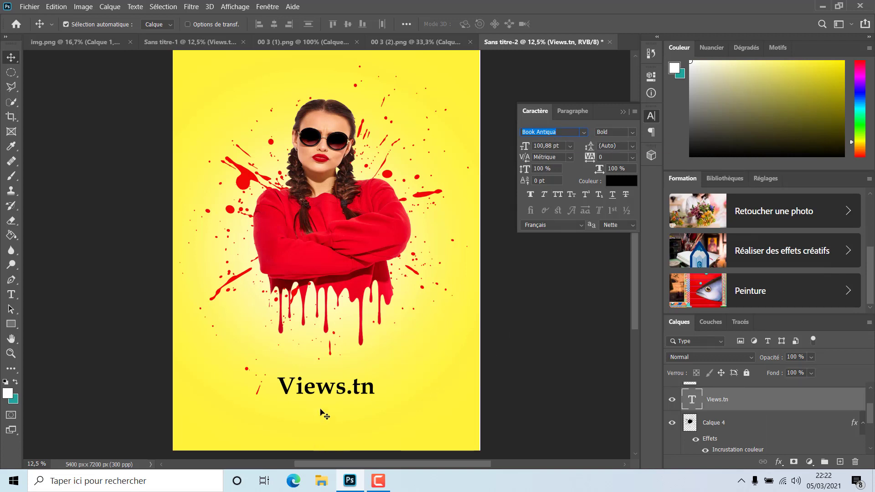
Step: Scale the title up to about 130 pt, keep it centred below the drips, and close the character settings
{"action": "mouse_move", "coordinate": [342, 392]}
{"action": "left_mouse_down"}
{"action": "mouse_move", "coordinate": [335, 393]}
{"action": "mouse_move", "coordinate": [371, 387]}
{"action": "mouse_move", "coordinate": [394, 366]}
{"action": "mouse_move", "coordinate": [369, 393]}
{"action": "mouse_move", "coordinate": [355, 390]}
{"action": "left_mouse_up"}
{"action": "key", "text": "ctrl+t"}
{"action": "key", "text": "Return"}
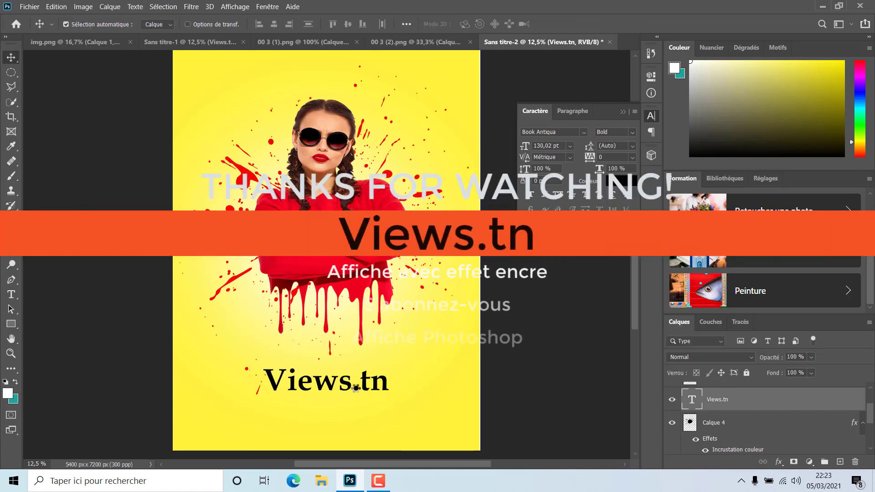
{"action": "left_click", "coordinate": [651, 118]}
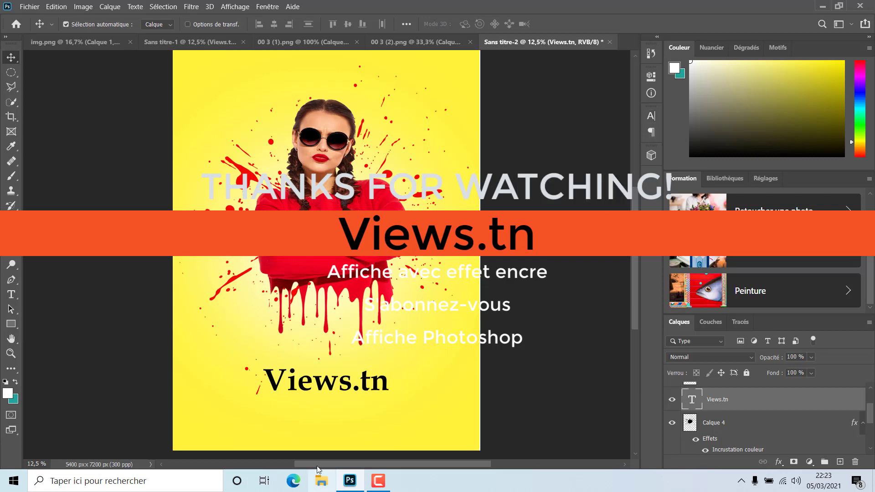
{"action": "left_click", "coordinate": [371, 486]}
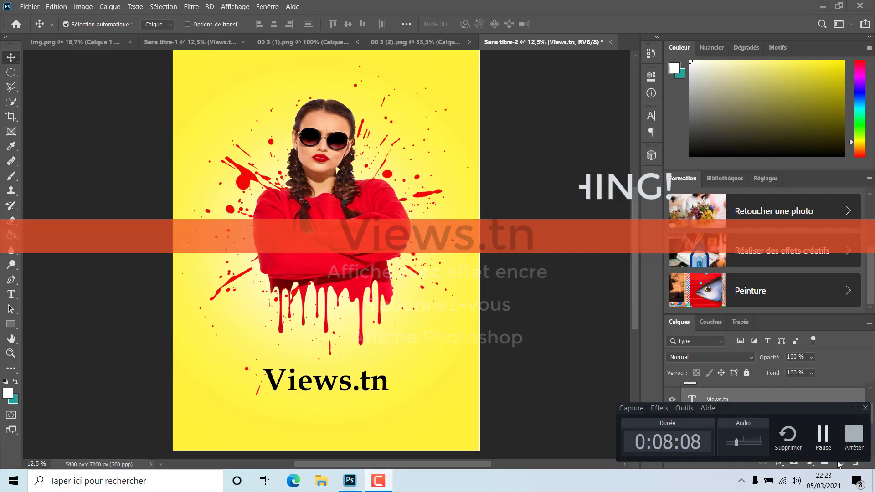